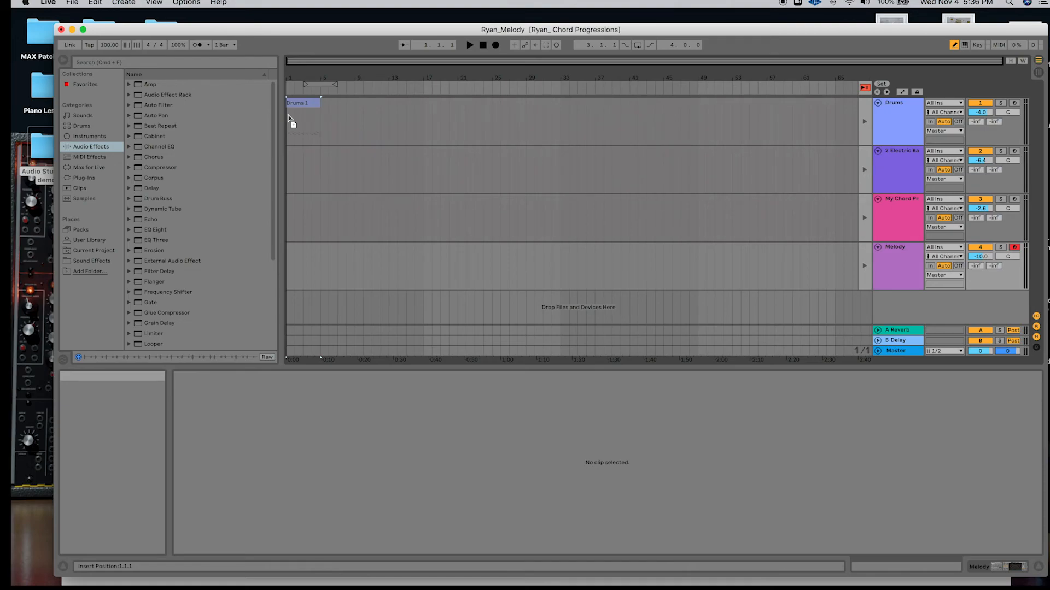
Place the Drums 1 clip at bar 1 and the #1 Bass 1 clip at bar 5 of the arrangement, each on its own track.
click(290, 118)
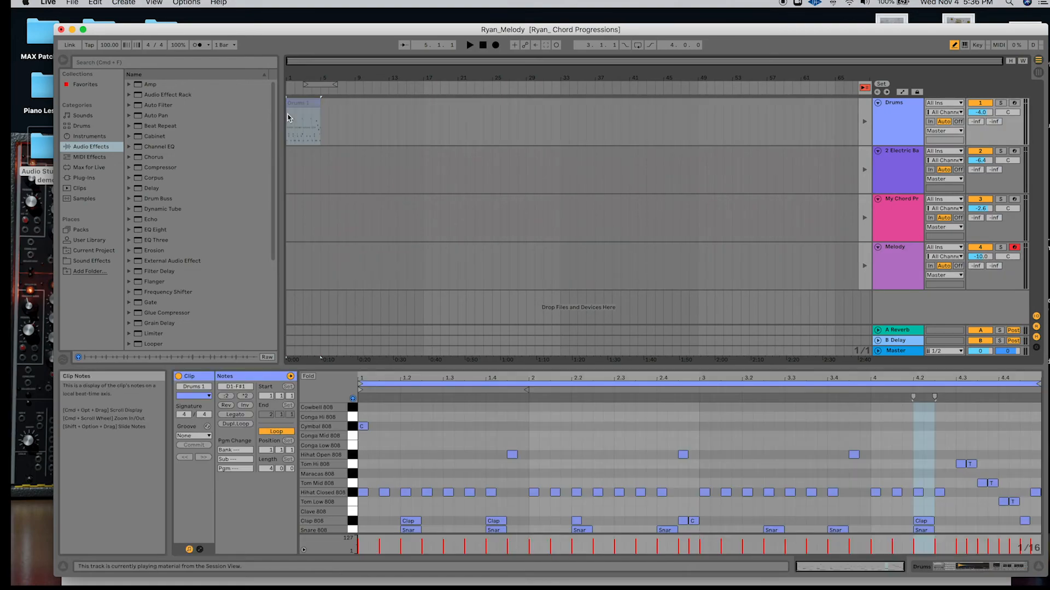
key(Tab)
click(350, 72)
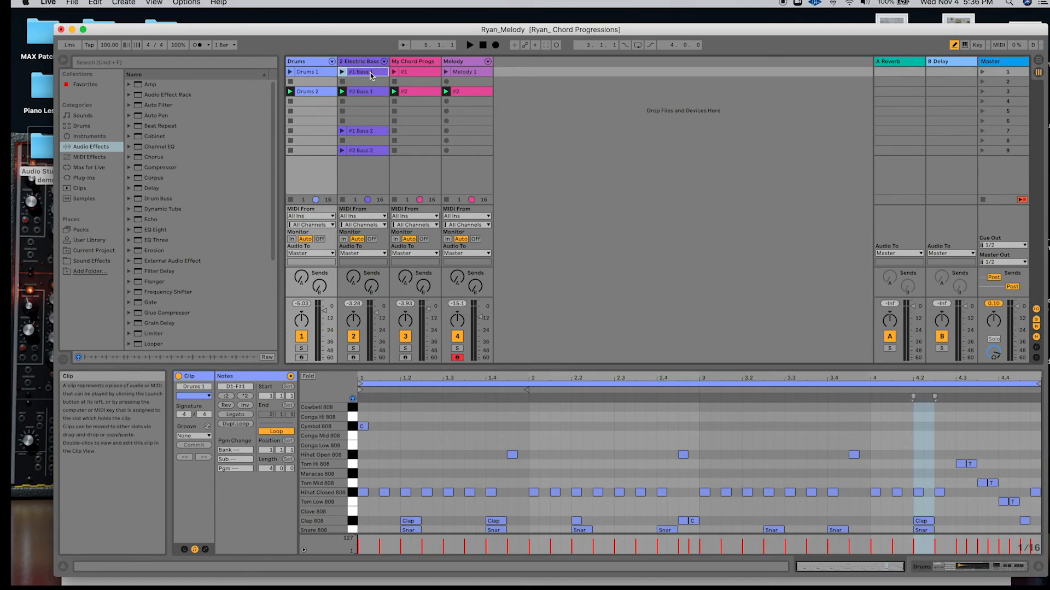
key(Tab)
mouse_move(370, 75)
mouse_down()
mouse_move(356, 157)
mouse_move(322, 159)
mouse_up()
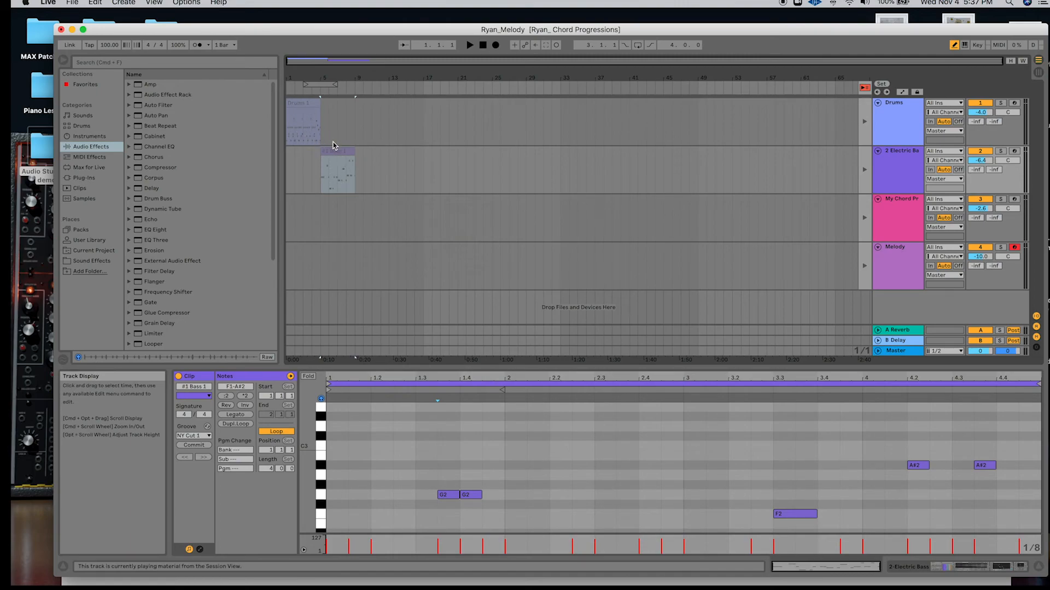
Return all tracks from session clip playback to arrangement playback.
key(Tab)
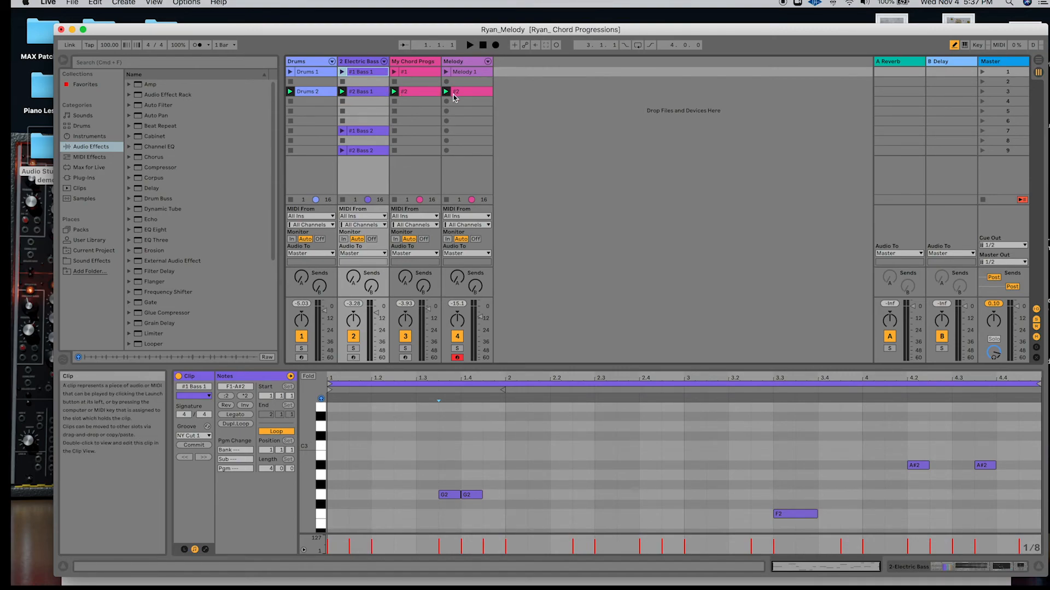
key(Tab)
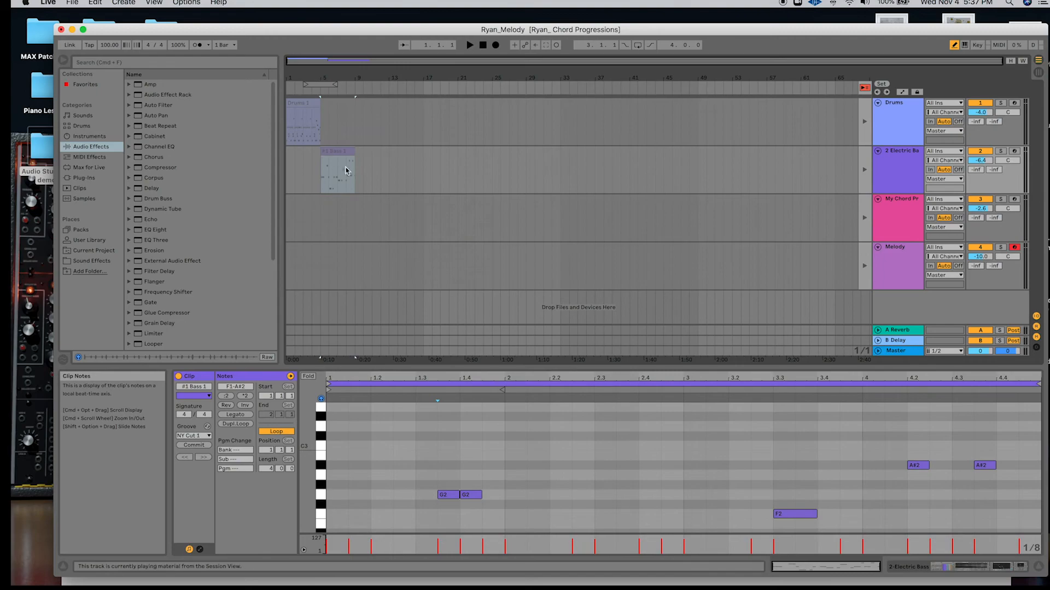
key(Tab)
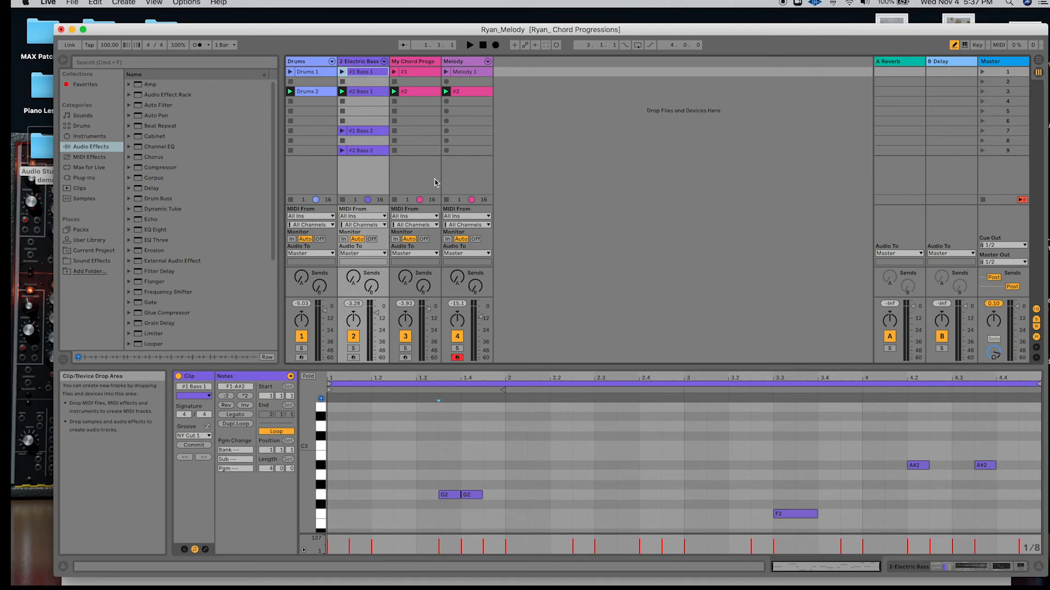
key(Tab)
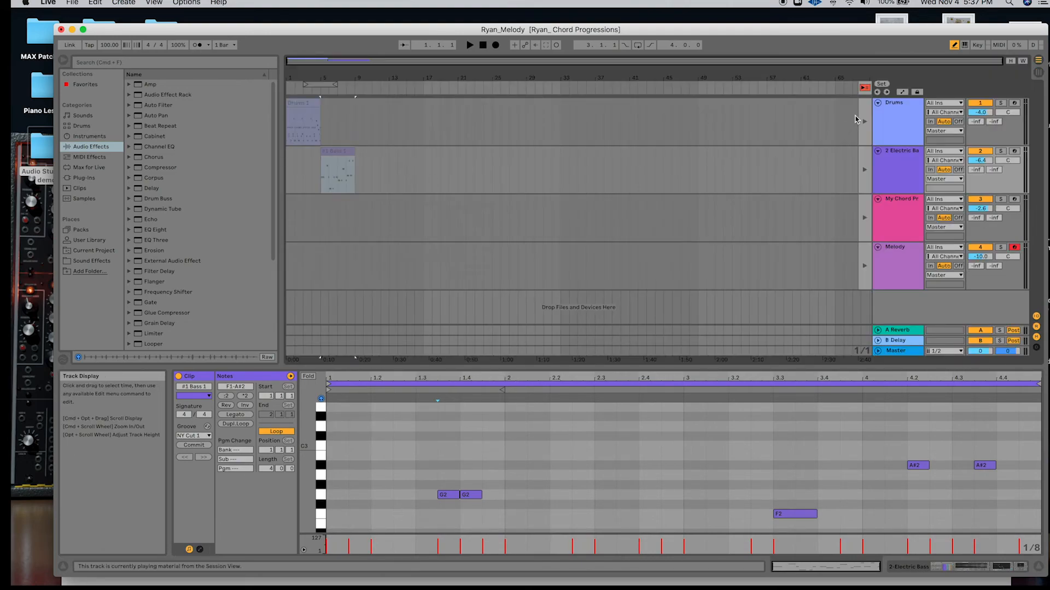
click(865, 170)
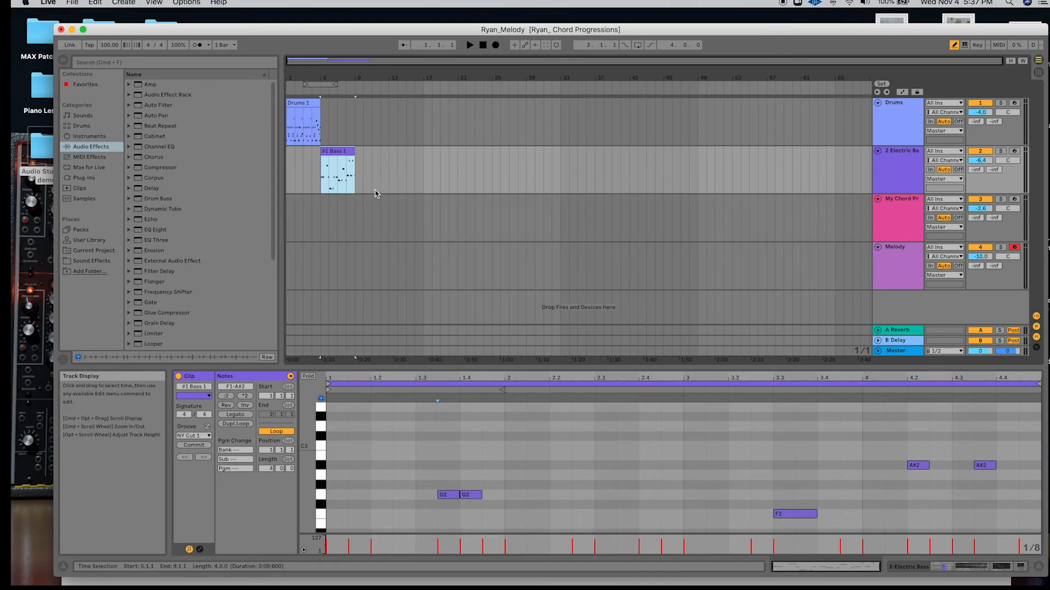
key(Tab)
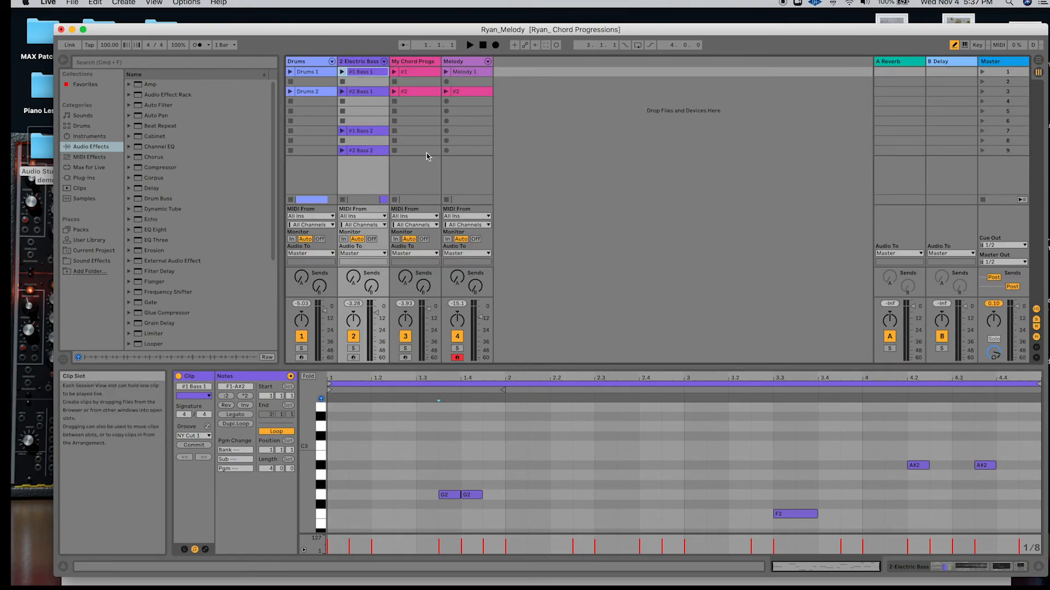
key(Tab)
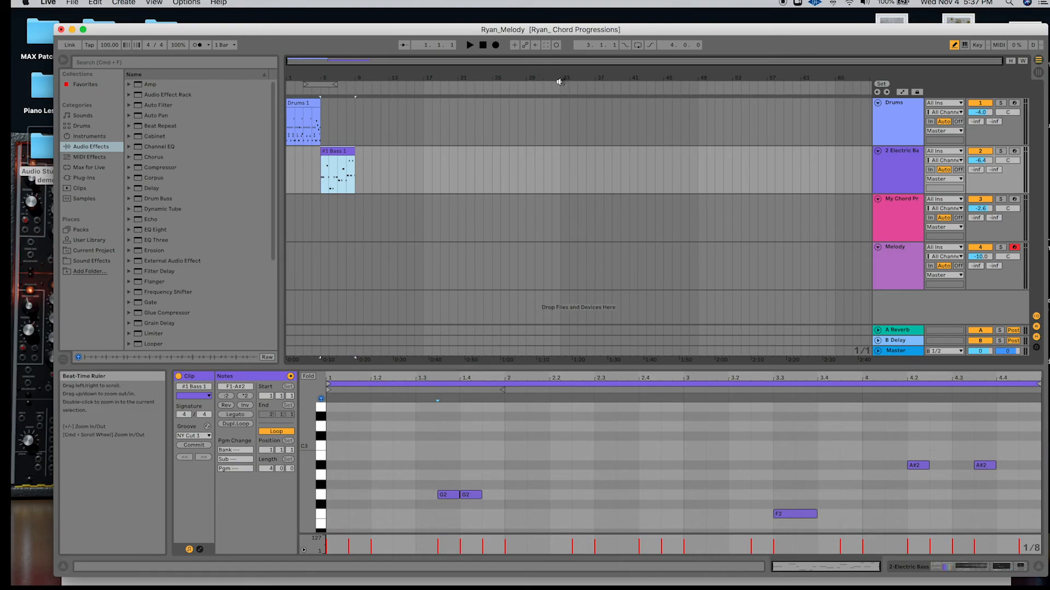
Extend the Drums 1 clip to bar 9 so it ends together with the bass clip.
drag(323, 106, 356, 107)
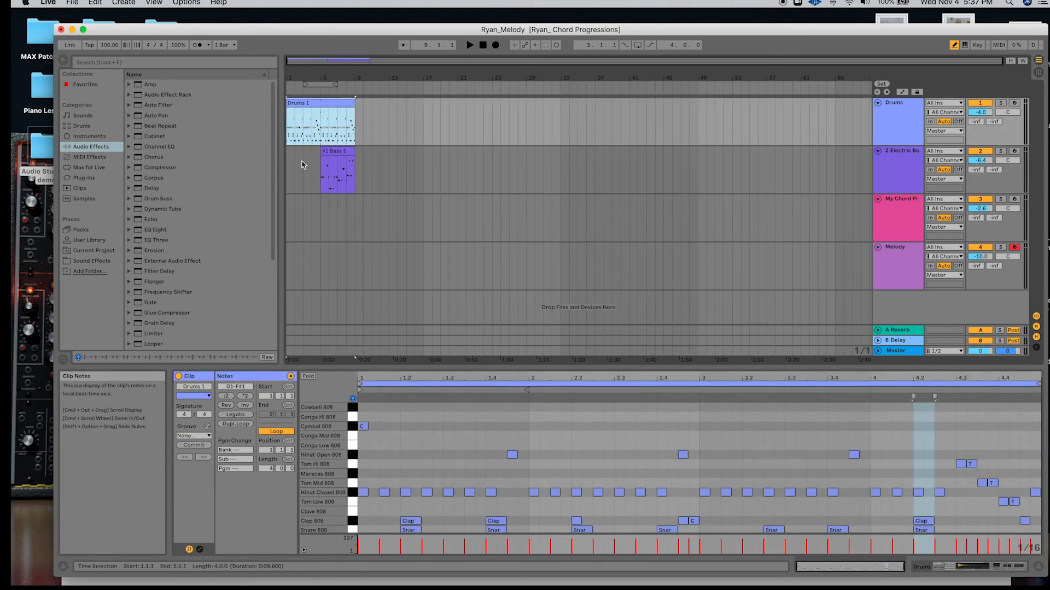
click(340, 151)
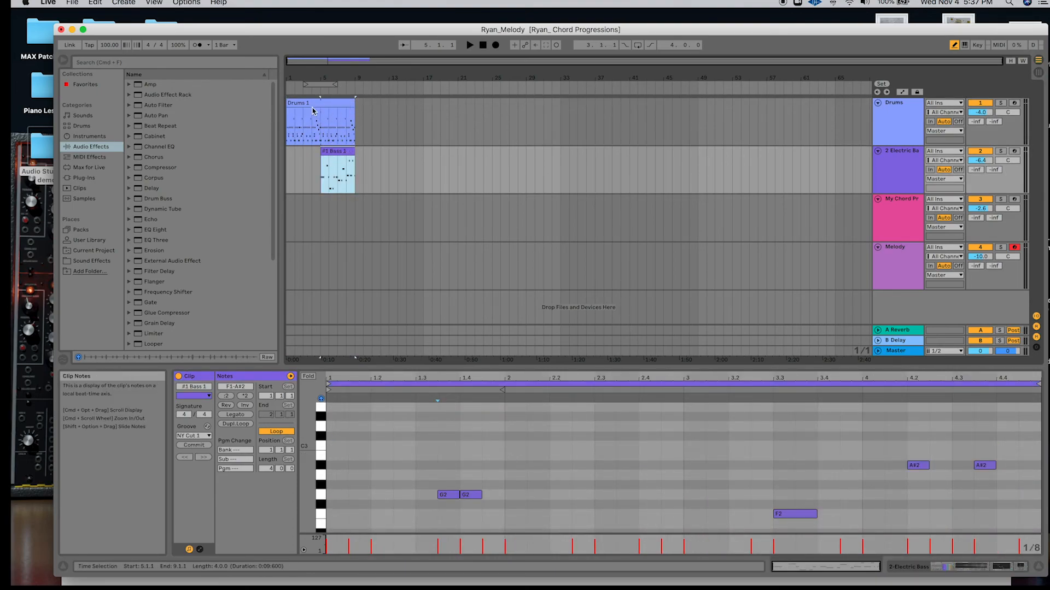
mouse_move(348, 106)
mouse_down()
mouse_move(314, 107)
mouse_move(356, 109)
mouse_up()
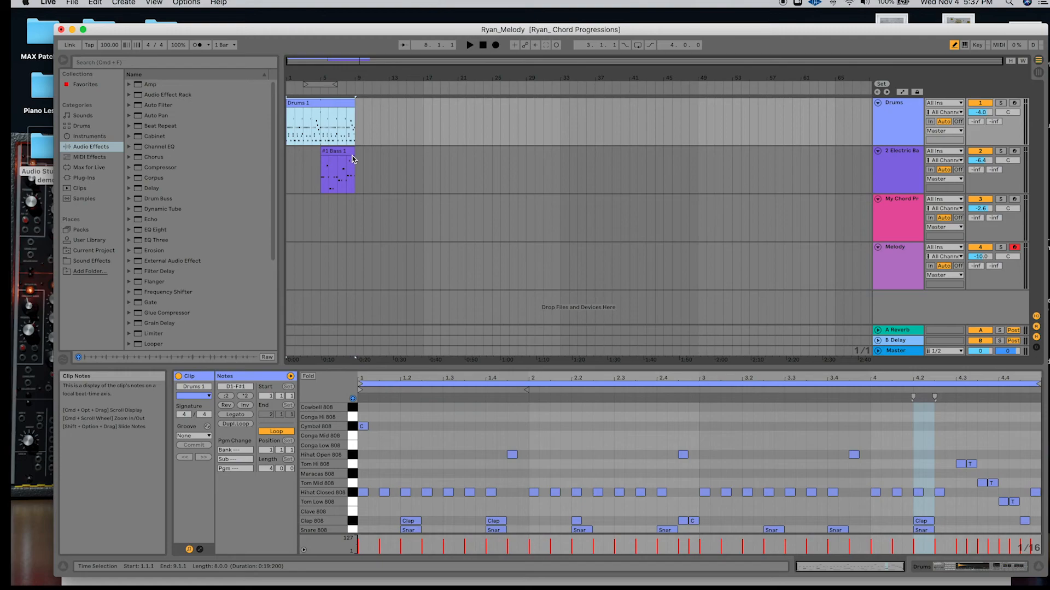
Copy the #1 chord clip from the session into the arrangement at bar 13 on the chord track.
key(Tab)
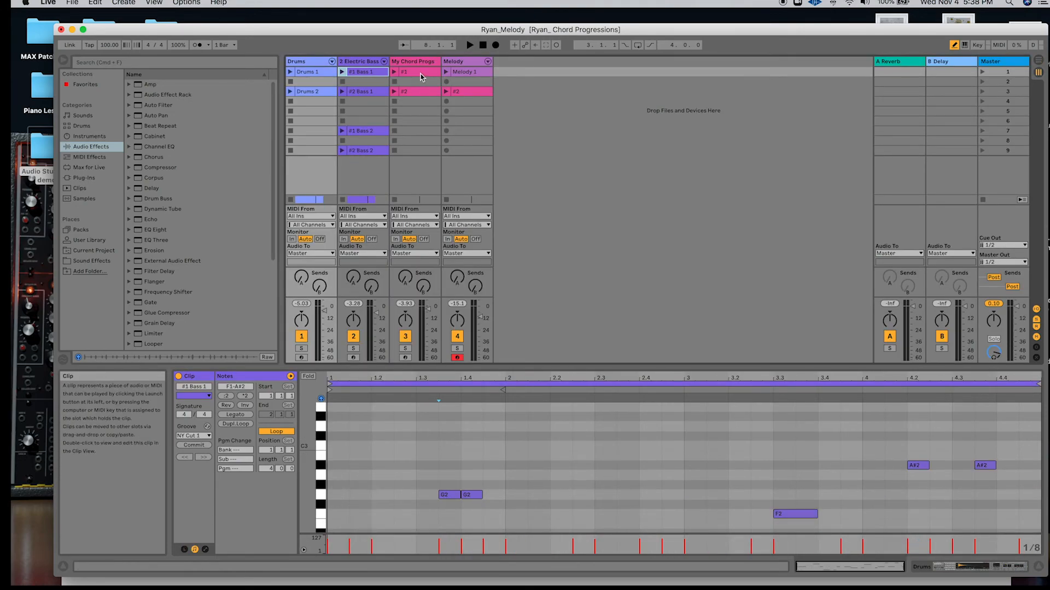
key(Tab)
drag(421, 77, 322, 217)
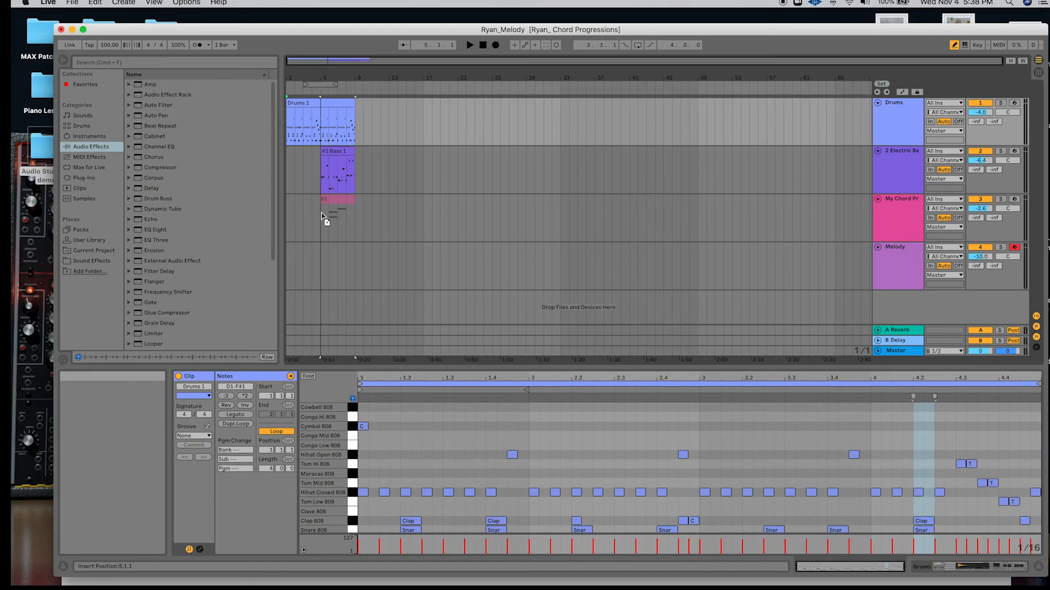
drag(322, 216, 393, 211)
Copy the Melody 1 clip from the session into the arrangement at bar 9 on the Melody track.
key(Tab)
click(465, 72)
drag(466, 78, 362, 263)
key(Tab)
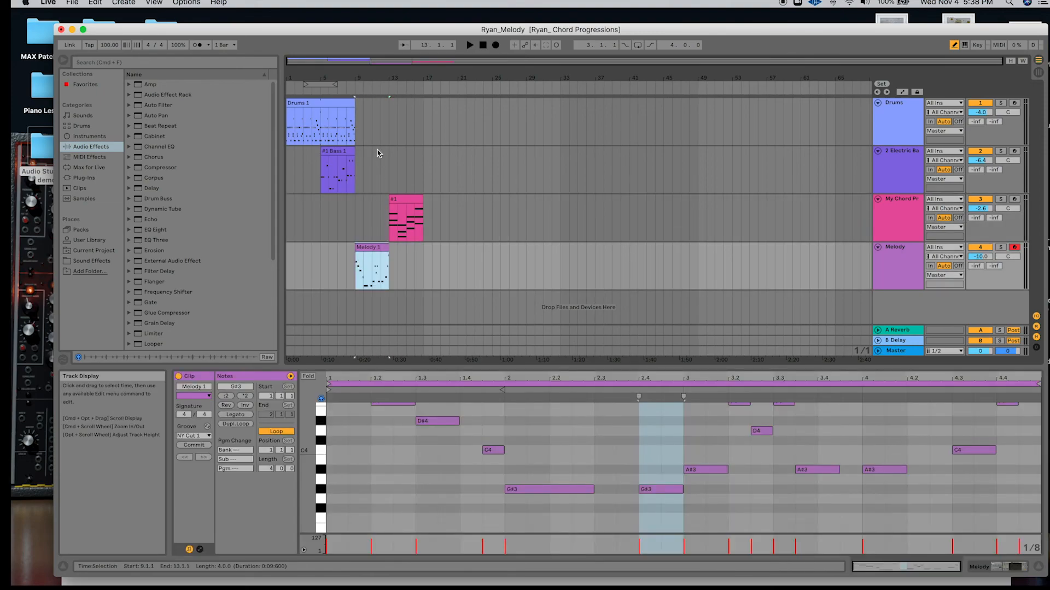
Extend the Drums 1, #1 Bass 1 and Melody 1 clips so they all end at bar 17.
drag(356, 107, 424, 108)
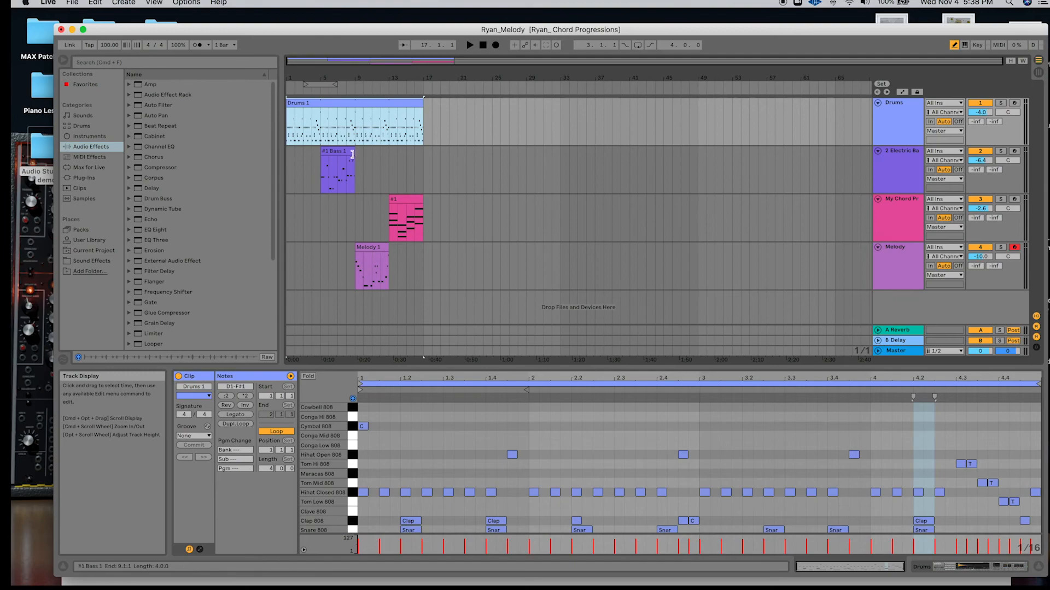
drag(352, 152, 423, 151)
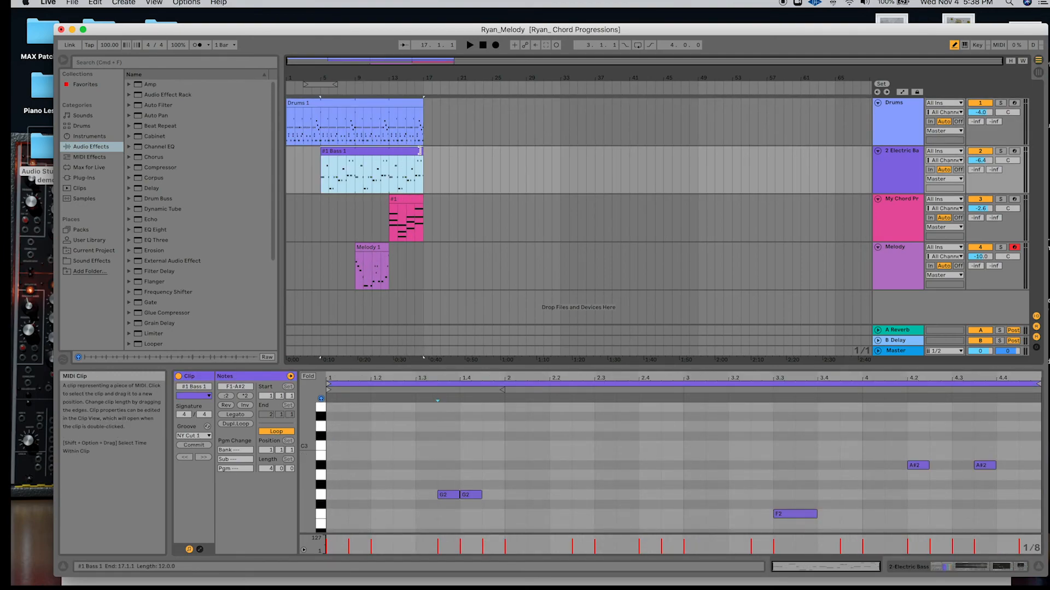
drag(386, 250, 426, 253)
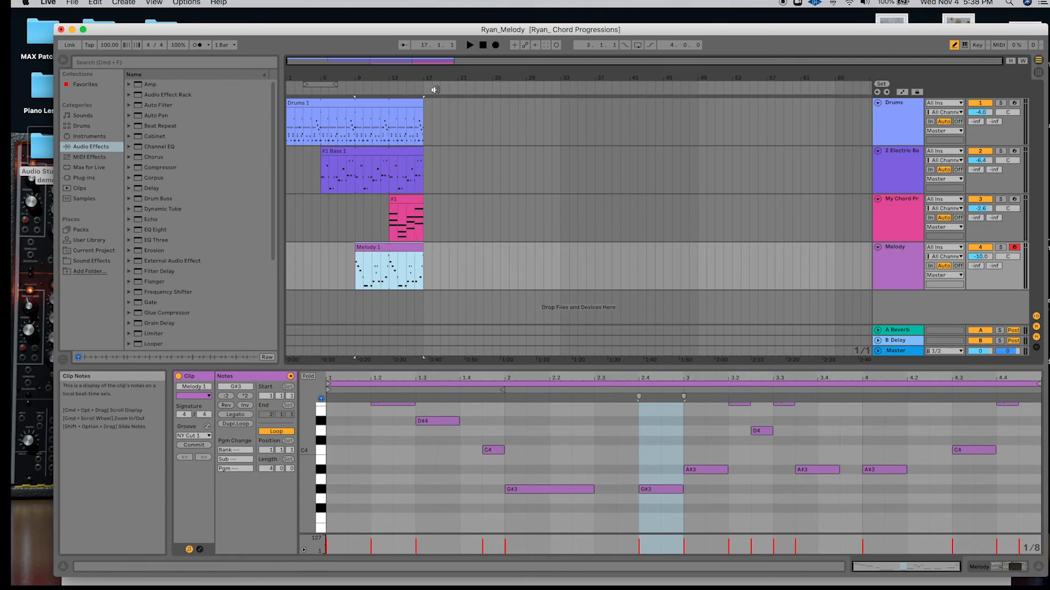
Play the arrangement from bar 1 through the layered clips, then stop playback.
key(space)
click(483, 46)
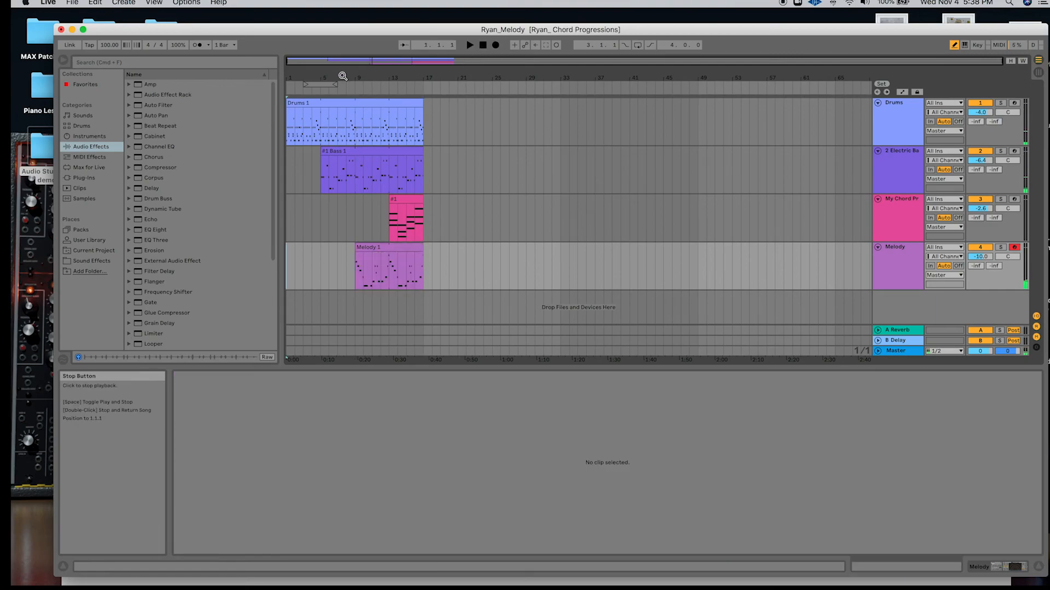
click(285, 90)
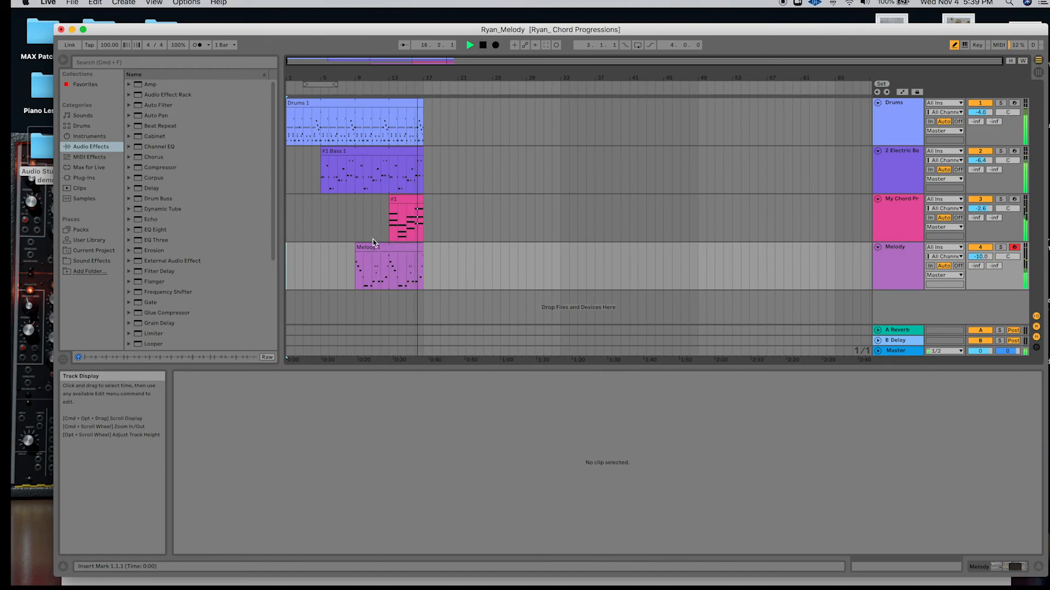
key(space)
Extend the start of the Melody 1 clip back so that it begins at bar 8.
mouse_move(356, 247)
mouse_down()
mouse_move(321, 247)
mouse_move(356, 247)
mouse_move(338, 247)
mouse_up()
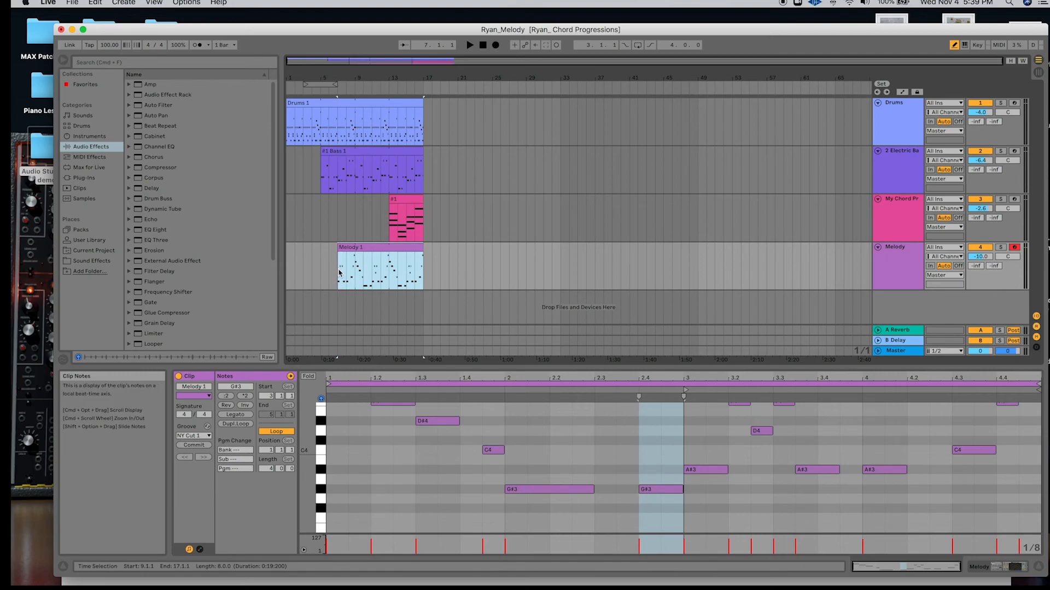
drag(339, 258, 349, 280)
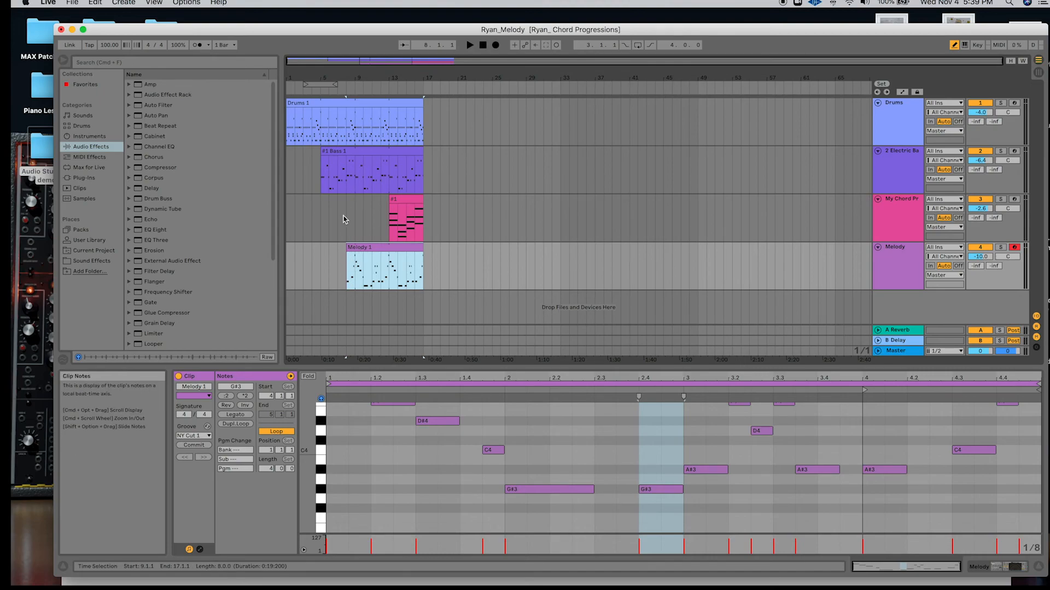
scroll(346, 232, up, 5)
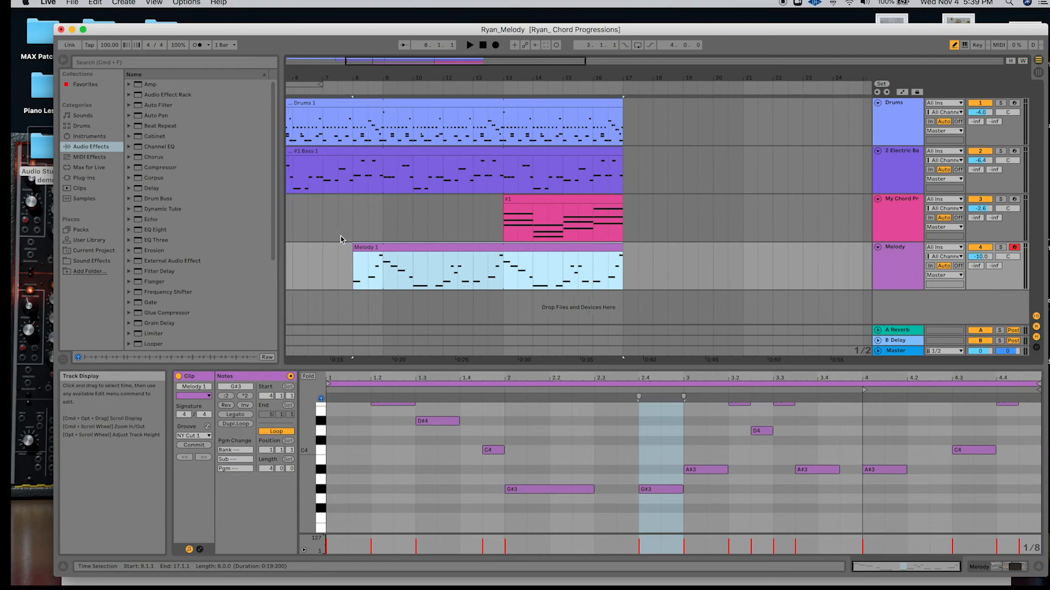
scroll(340, 239, left, 3)
scroll(345, 236, left, 2)
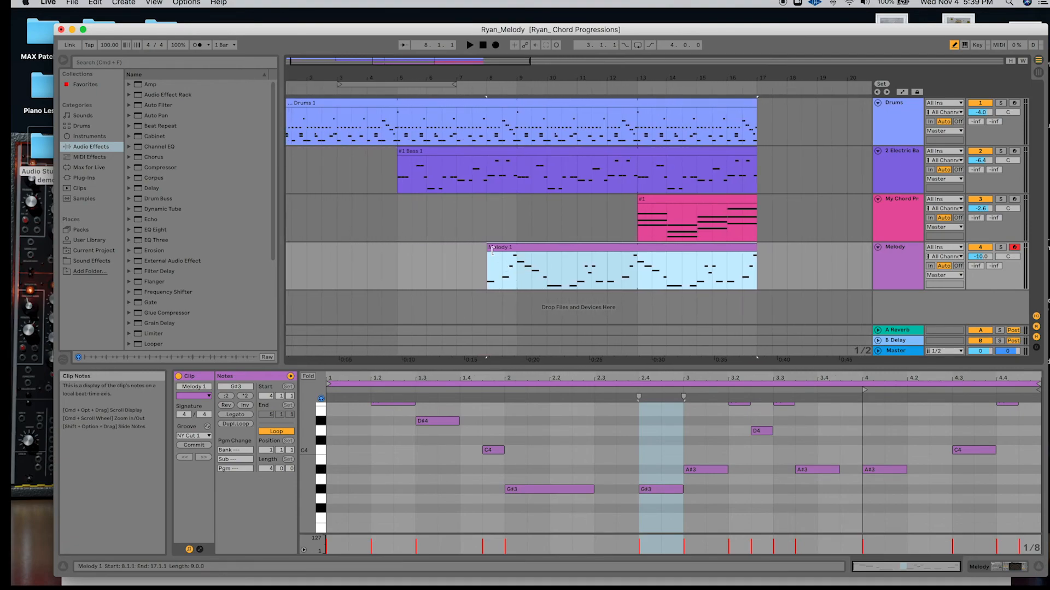
scroll(462, 219, down, 5)
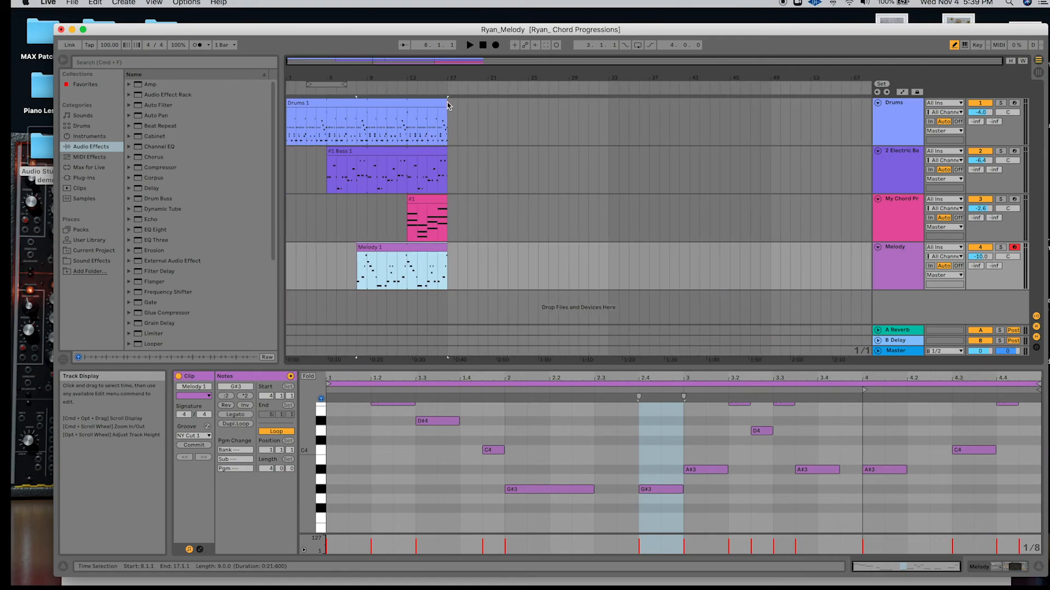
Extend the Drums 1 clip to bar 33 and cut out its section from bar 21 to bar 23.
drag(444, 103, 609, 107)
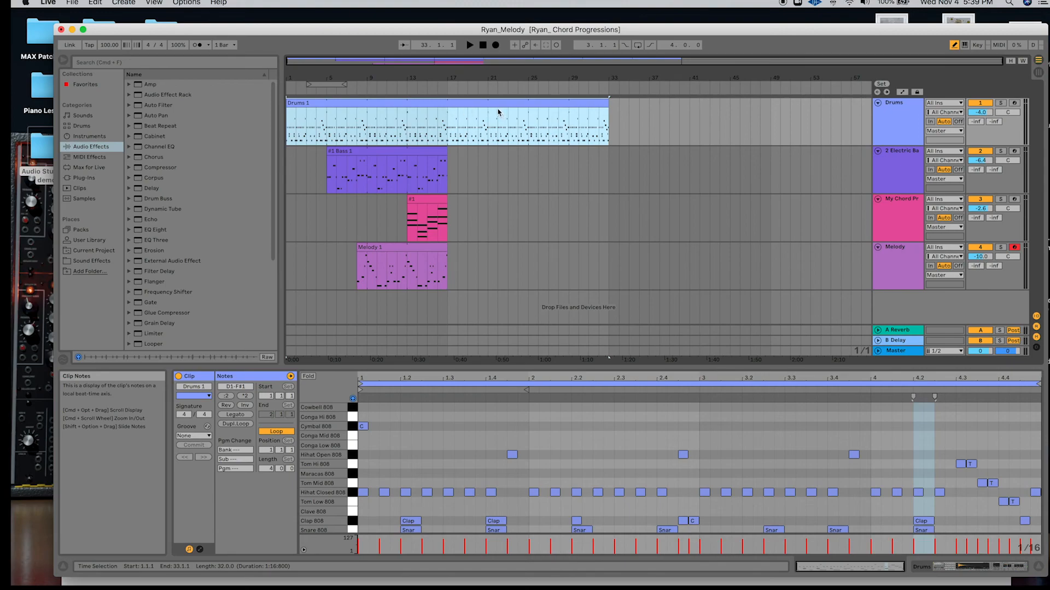
drag(488, 111, 506, 113)
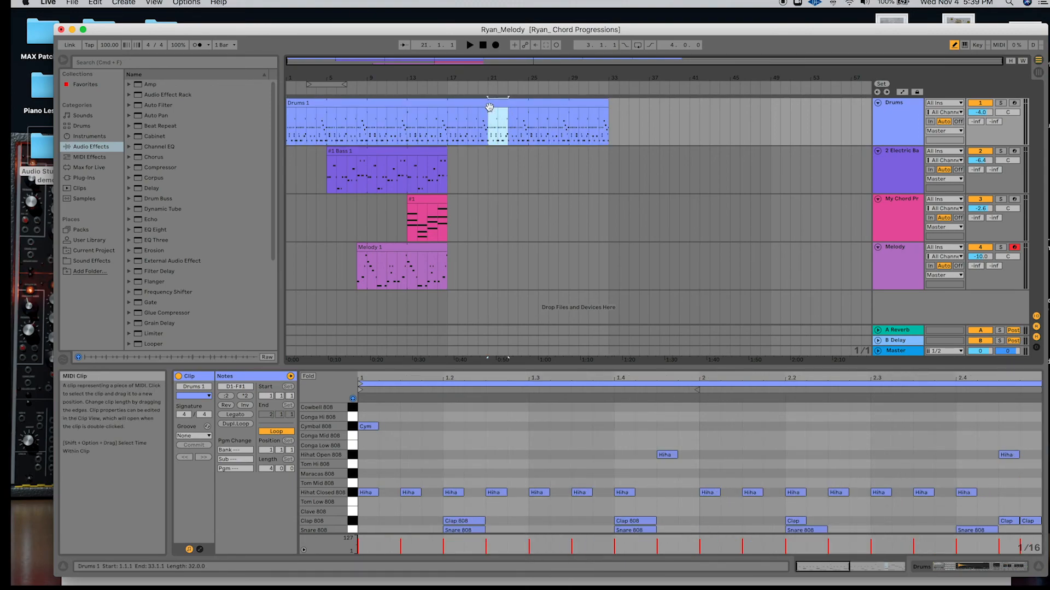
key(super+e)
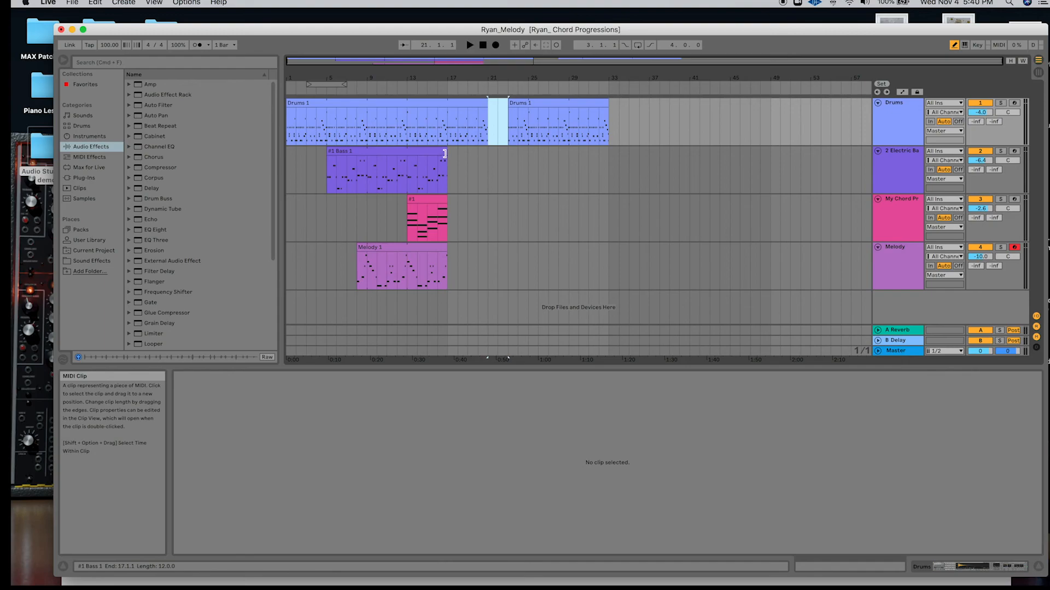
Extend the #1 Bass 1 clip and the #1 chord clip to bar 29.
drag(480, 153, 569, 153)
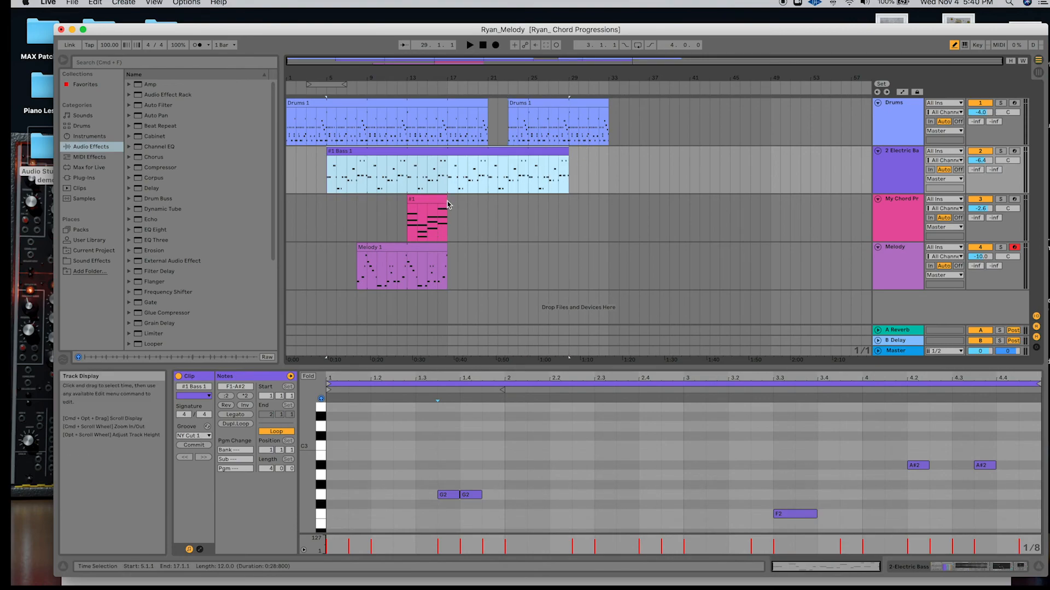
drag(446, 201, 571, 208)
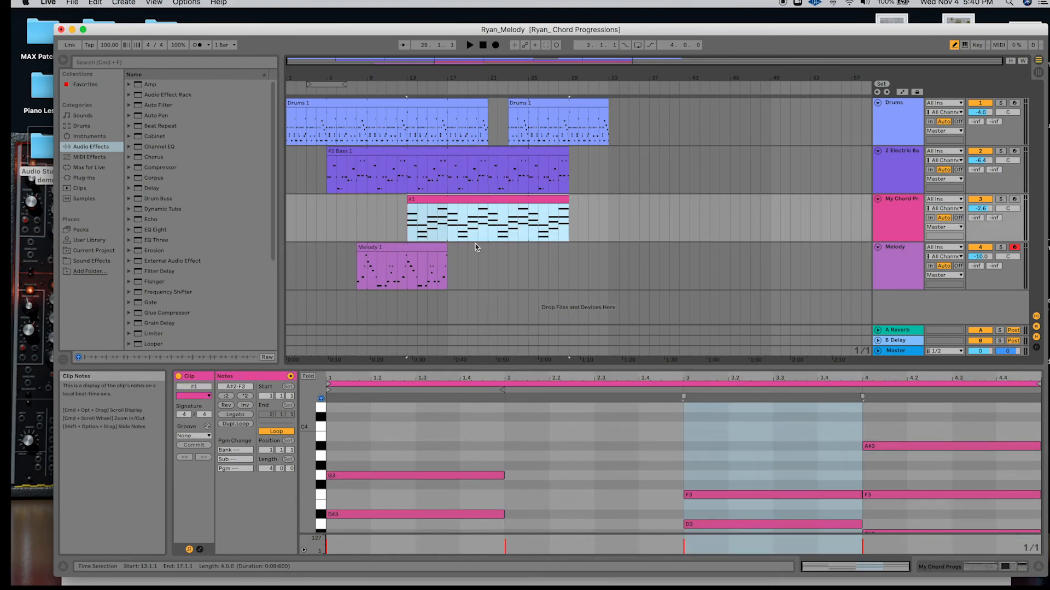
Extend the Melody 1 clip to bar 33 and delete its section from bar 21 to bar 25.
click(450, 248)
drag(451, 248, 486, 248)
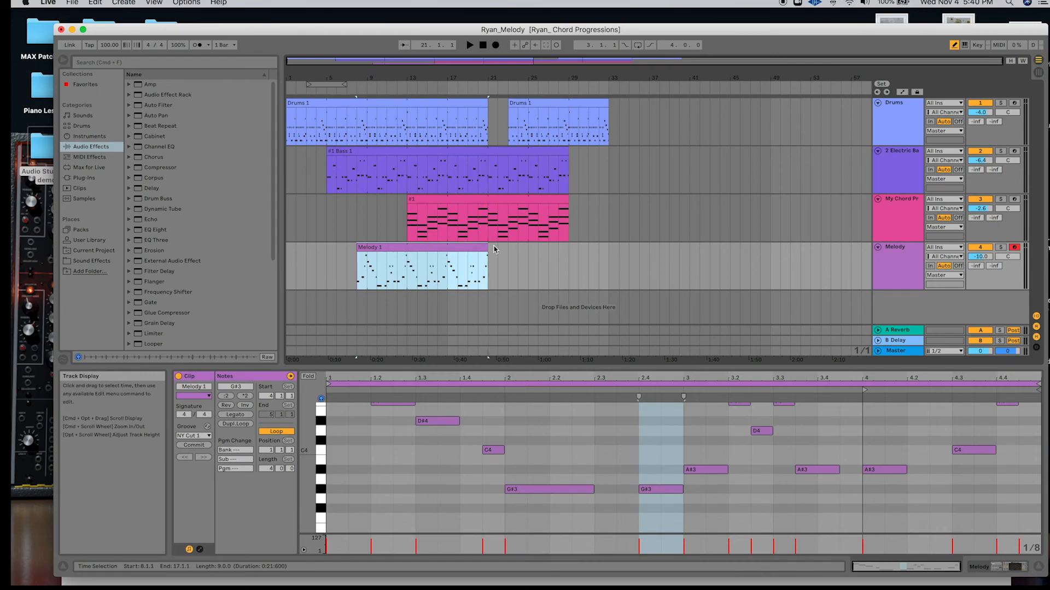
drag(486, 247, 605, 252)
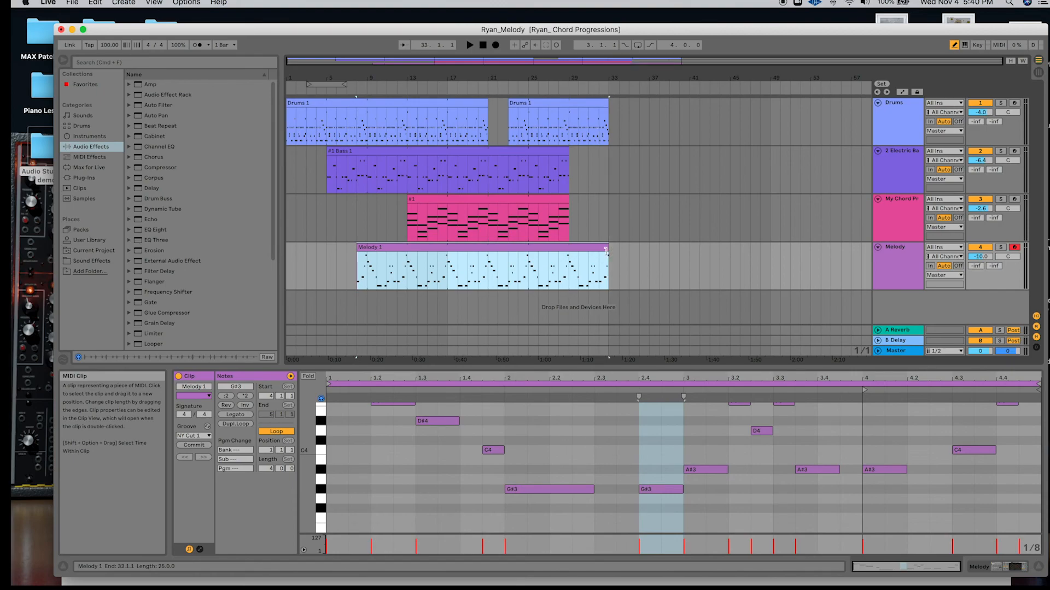
drag(528, 251, 528, 274)
key(Delete)
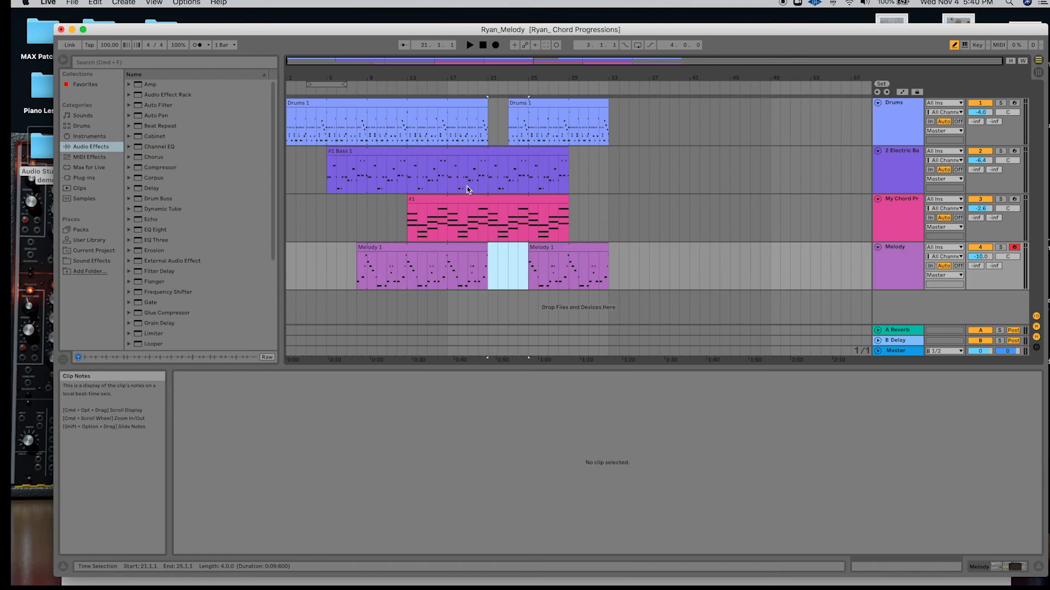
Extend the end of the second Drums 1 clip to 33.1.3 and the end of the second Melody 1 clip to 33.2.1.
click(569, 187)
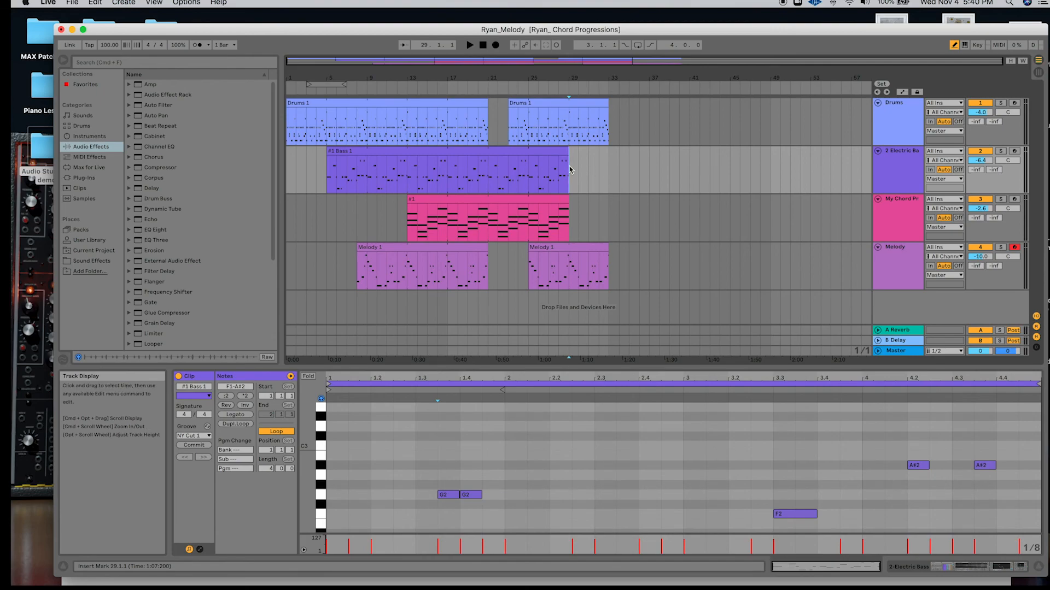
scroll(572, 168, up, 5)
scroll(571, 168, up, 2)
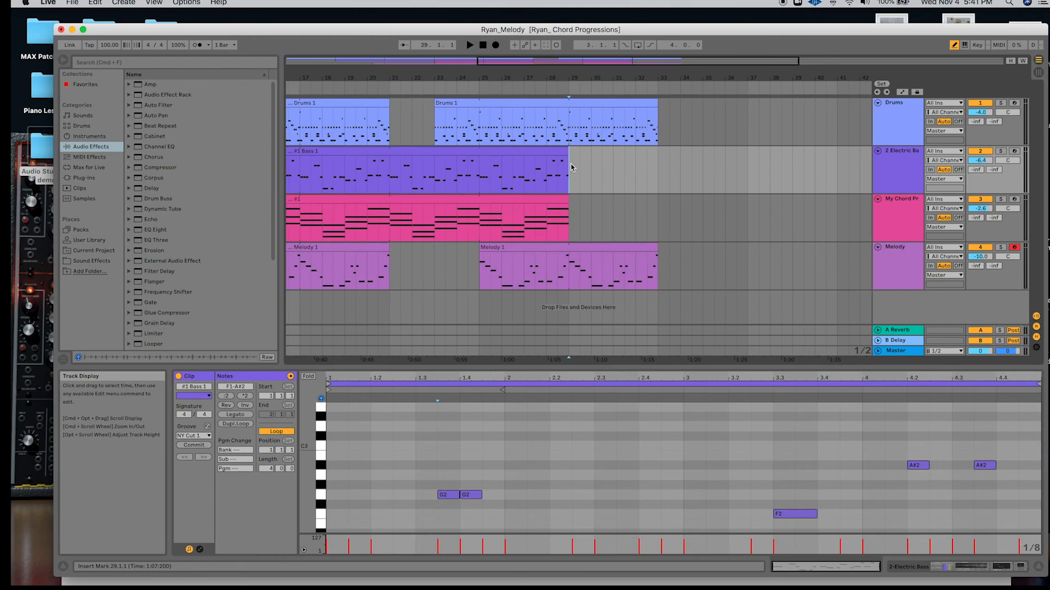
scroll(584, 166, up, 4)
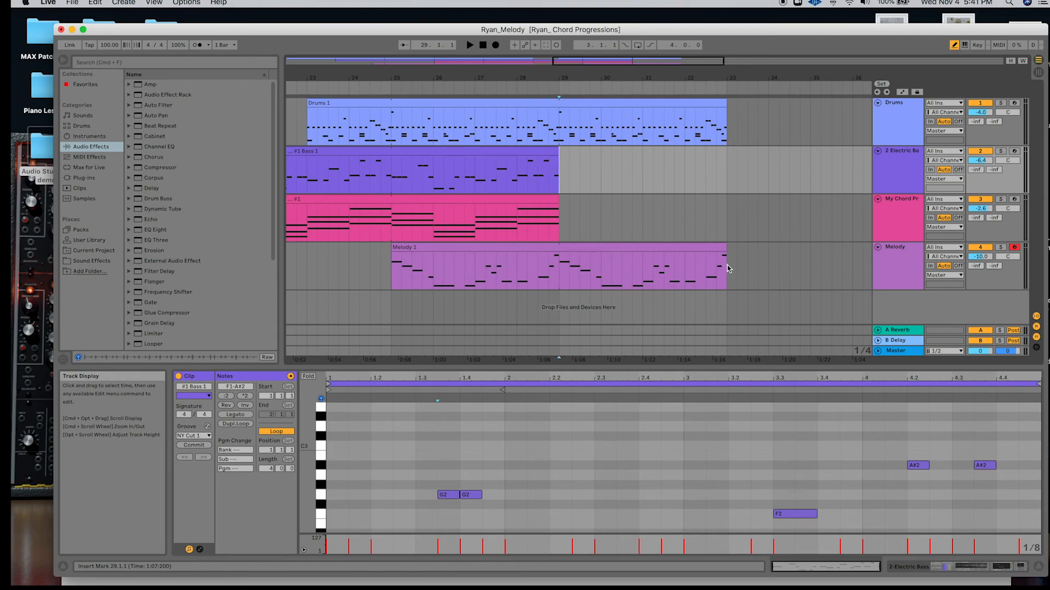
scroll(698, 195, right, 3)
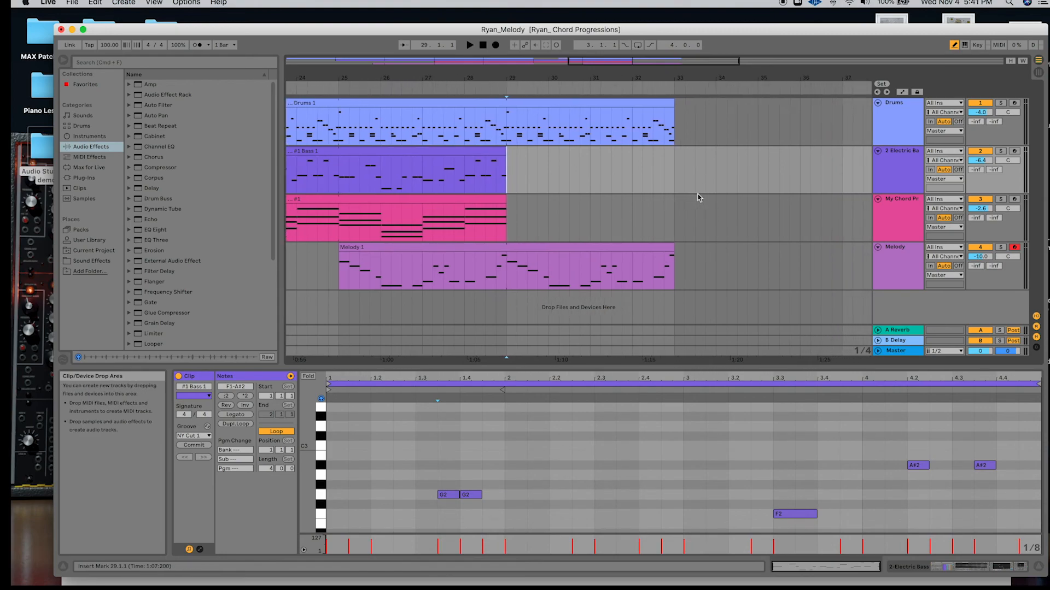
scroll(682, 152, up, 6)
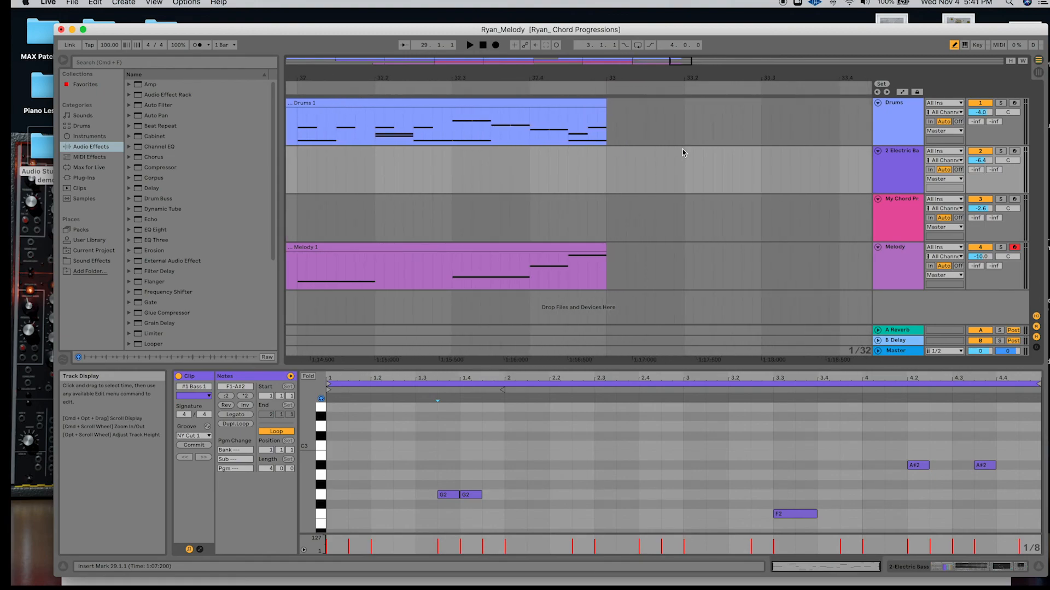
drag(607, 106, 645, 105)
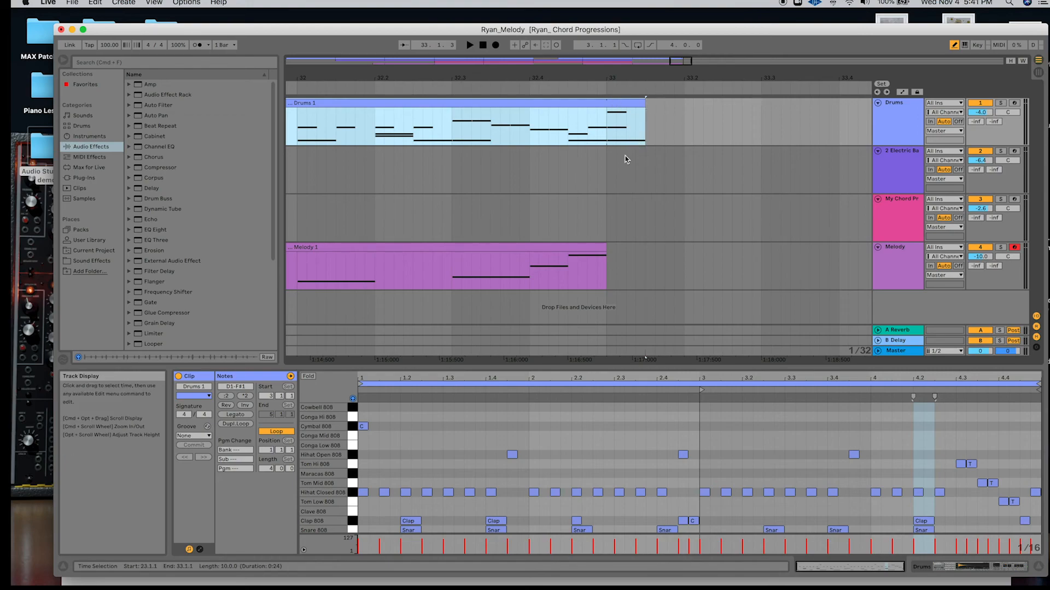
drag(604, 249, 684, 249)
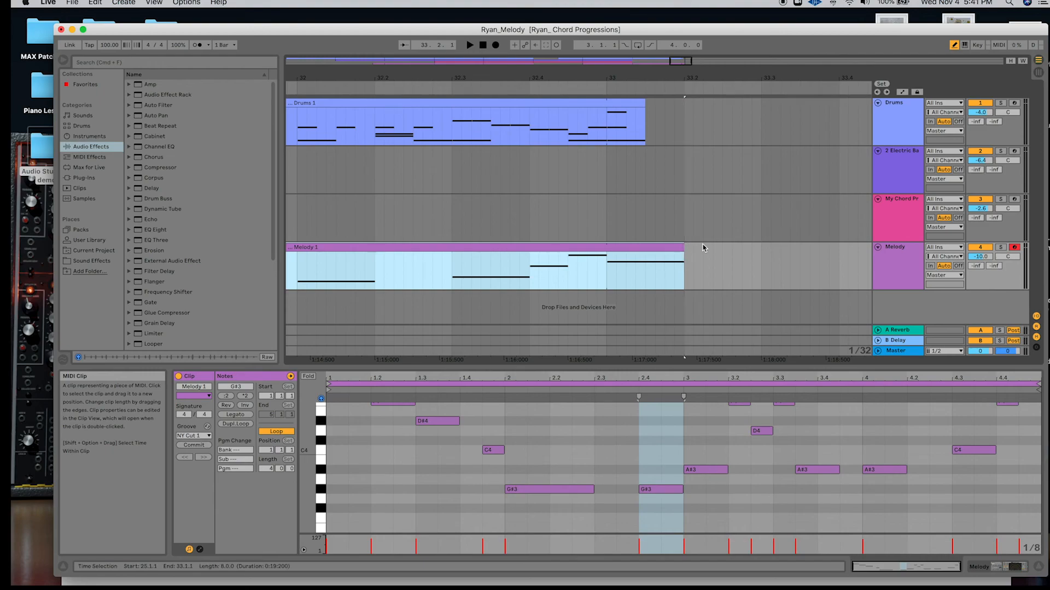
Copy the #2 Bass 1 clip from the session into the bass track of the arrangement at bar 41.
scroll(528, 159, down, 10)
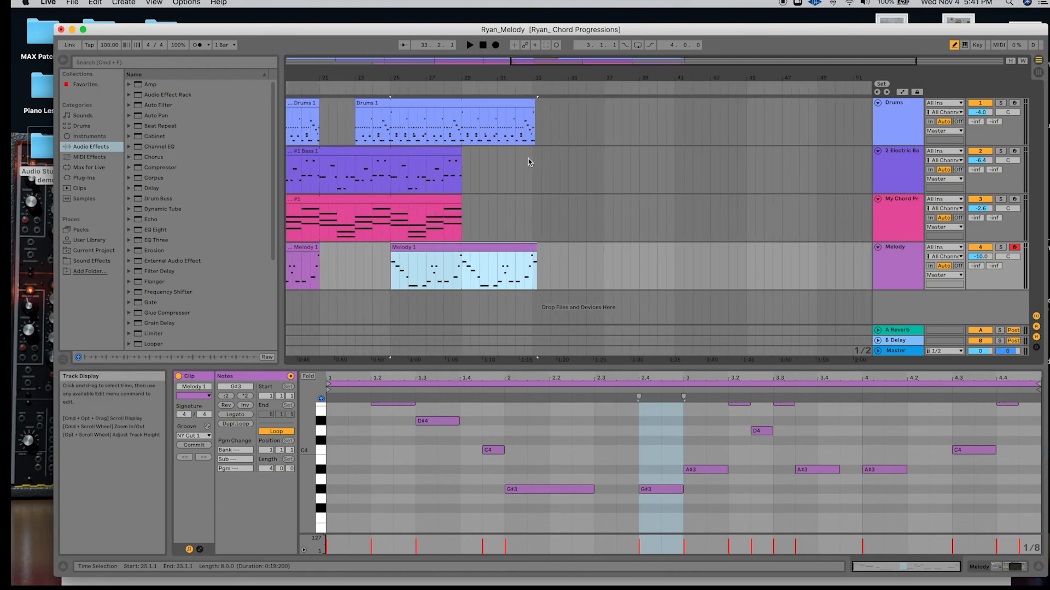
scroll(430, 213, down, 10)
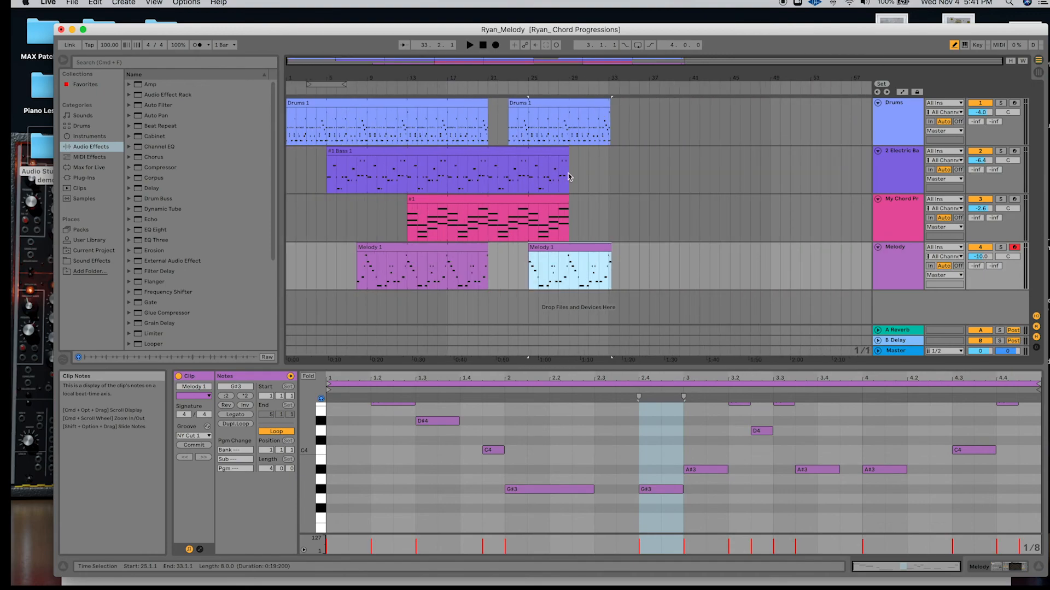
click(593, 93)
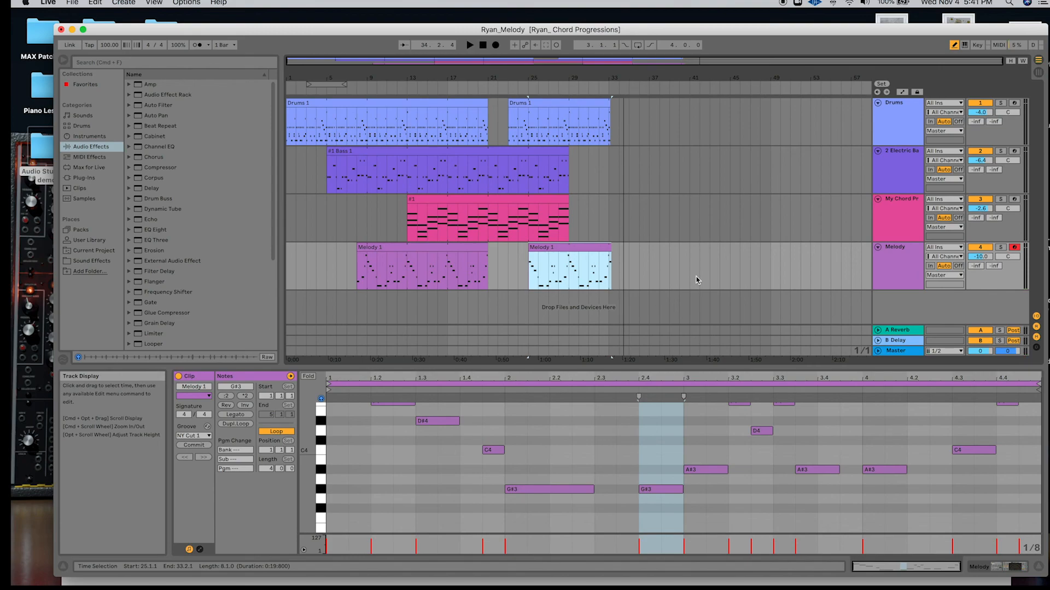
key(Tab)
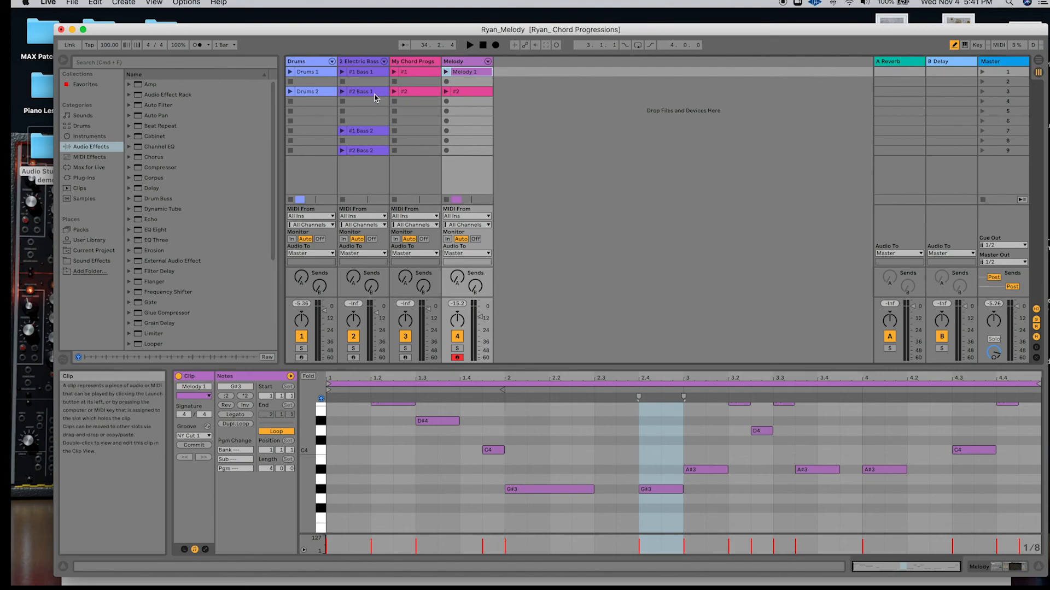
key(Tab)
drag(375, 94, 694, 188)
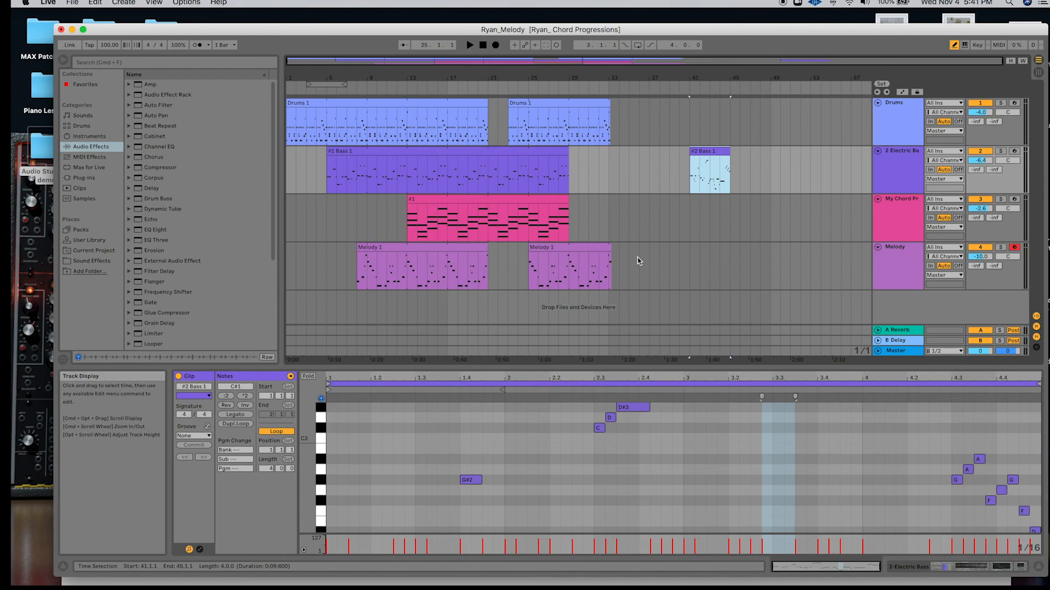
Copy the Melody track's #2 session clip onto the My Chord Progs track of the arrangement at bar 45.
key(Tab)
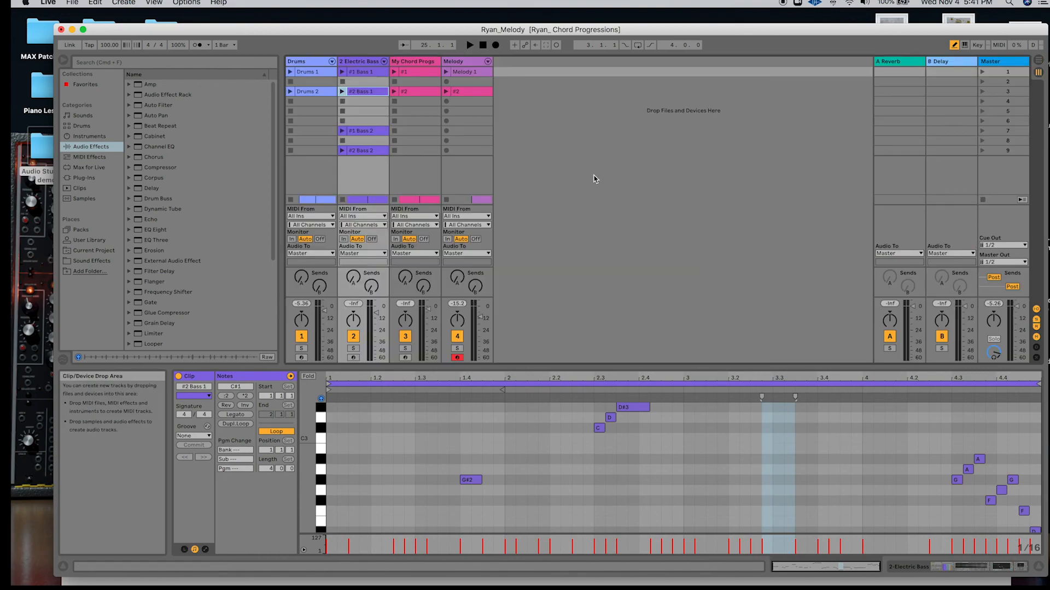
click(424, 93)
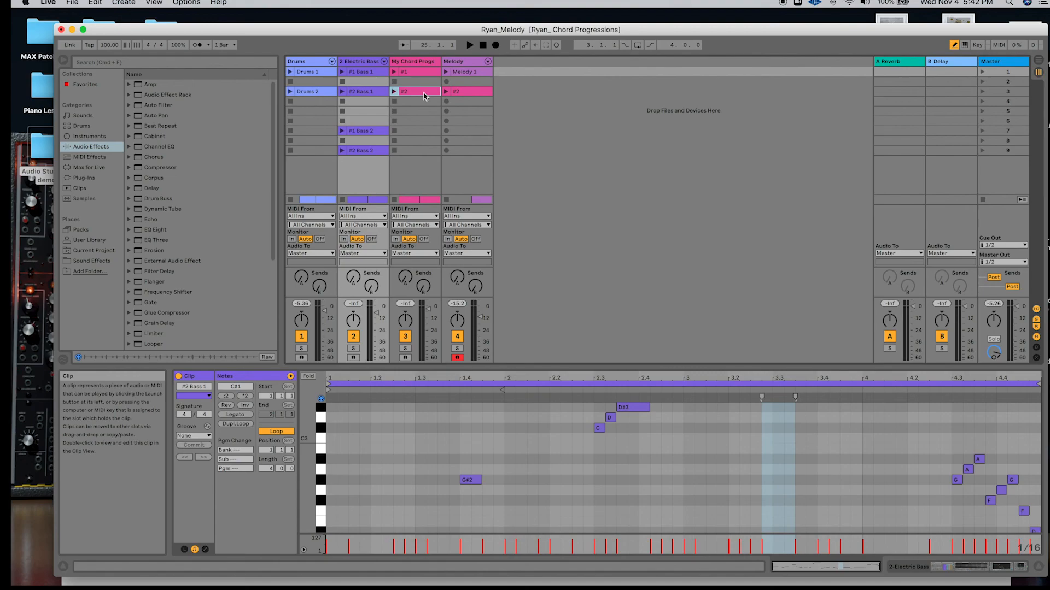
drag(425, 97, 732, 220)
key(Tab)
Copy the Drums 2 session clip into the Drums track of the arrangement at bar 49.
key(Tab)
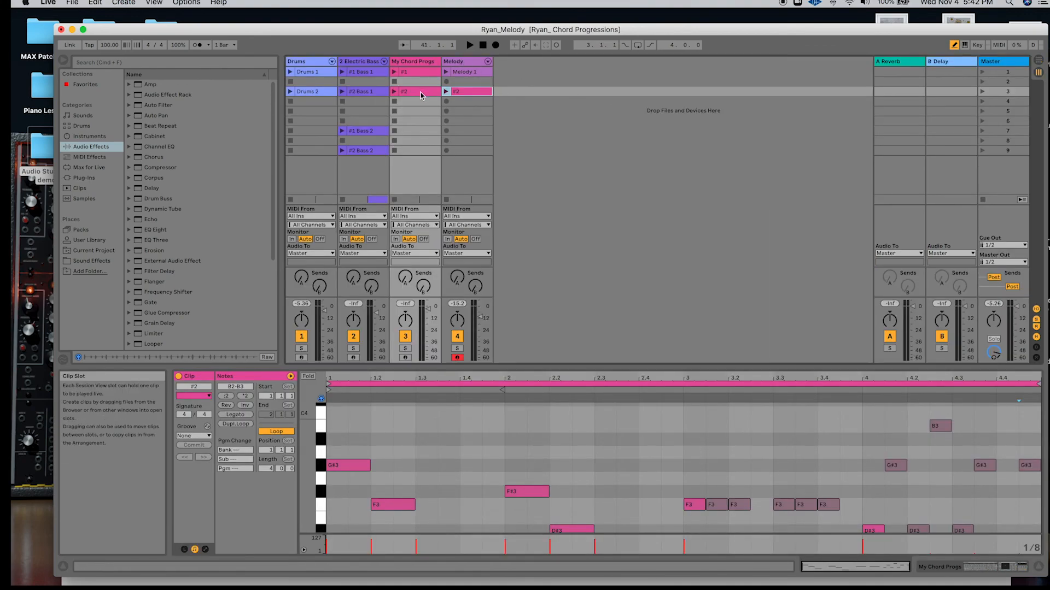
click(325, 73)
click(320, 91)
Try placing another copy of the #2 Bass 1 clip on the bass track at bar 49.
key(Tab)
drag(578, 106, 776, 135)
key(Tab)
drag(366, 93, 773, 177)
key(Tab)
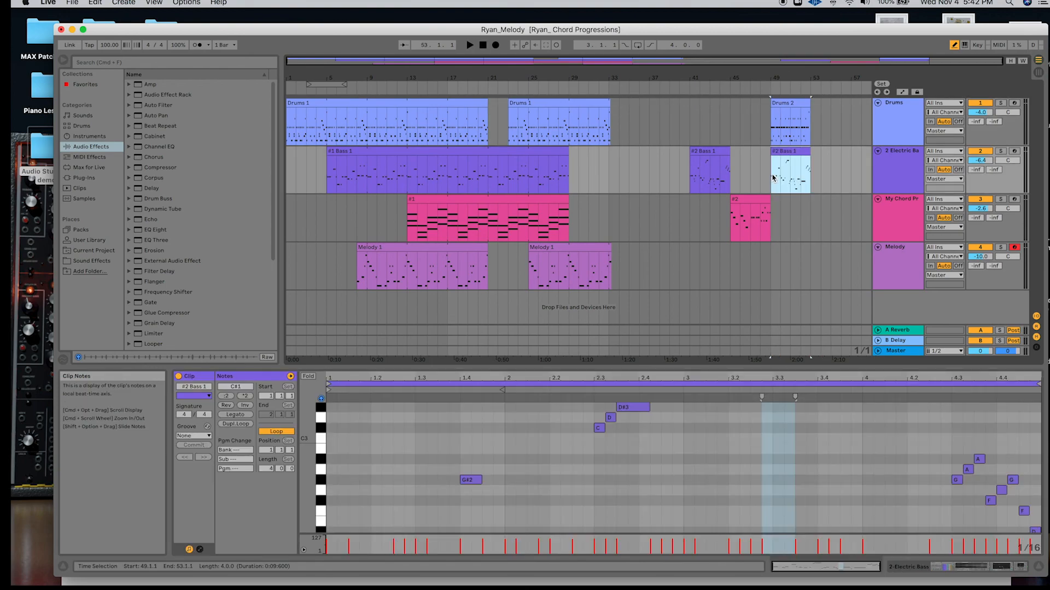
Copy the Melody track's #2 session clip into the Melody track of the arrangement at bar 49.
key(Tab)
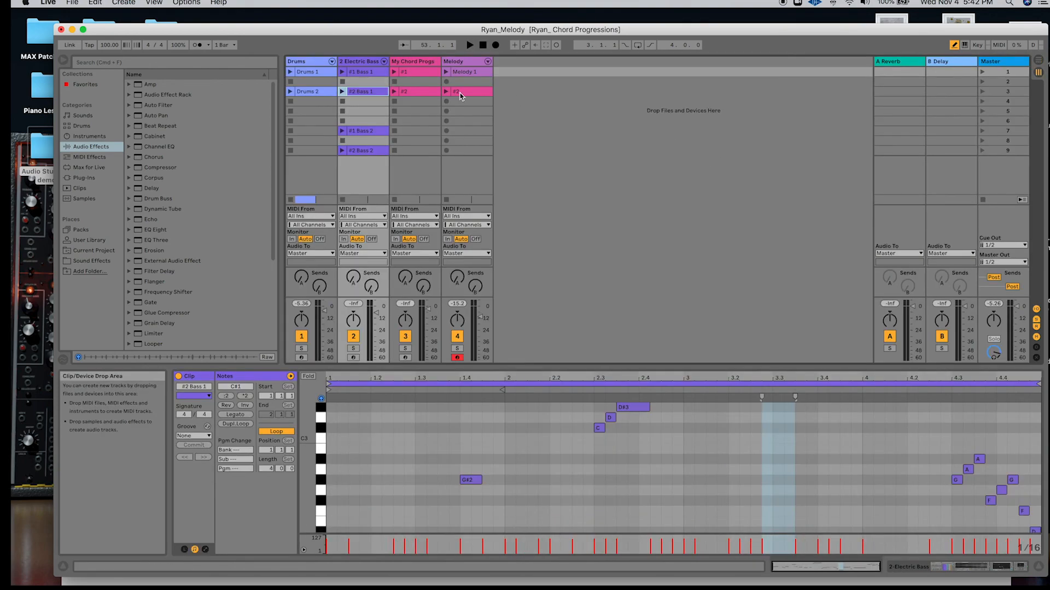
key(Tab)
drag(463, 97, 770, 272)
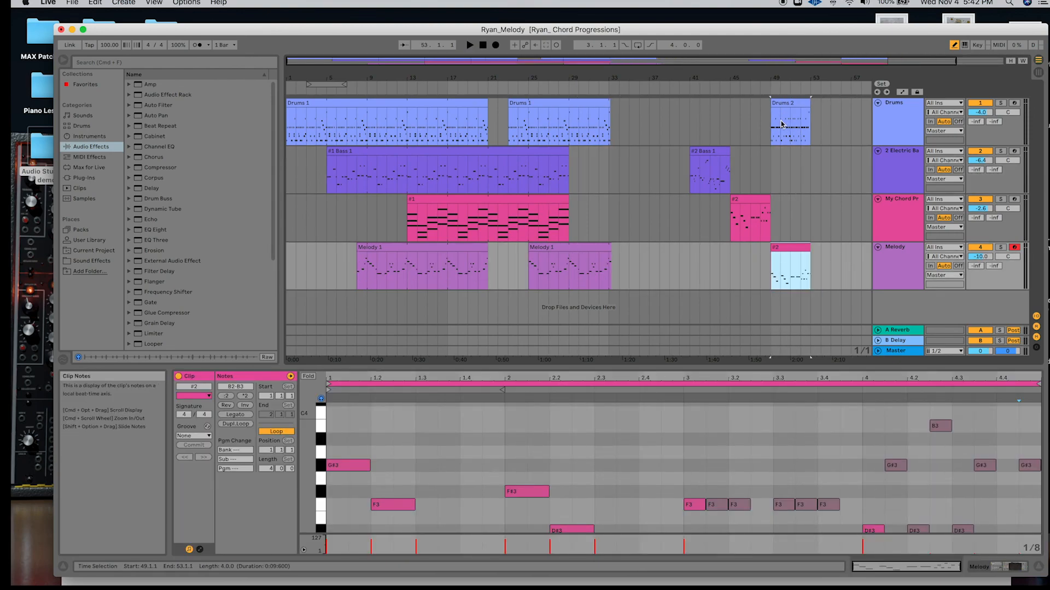
Extend the #2 Bass 1 clip, the Drums 2 clip and the #2 clip on the My Chord Progs track to bar 65.
scroll(731, 217, right, 3)
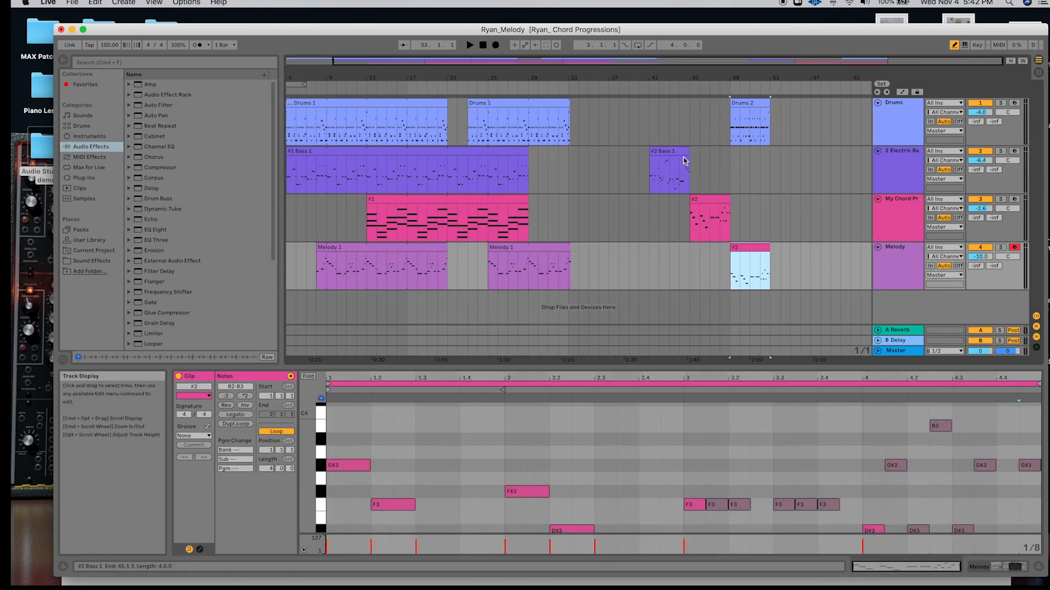
drag(686, 155, 818, 151)
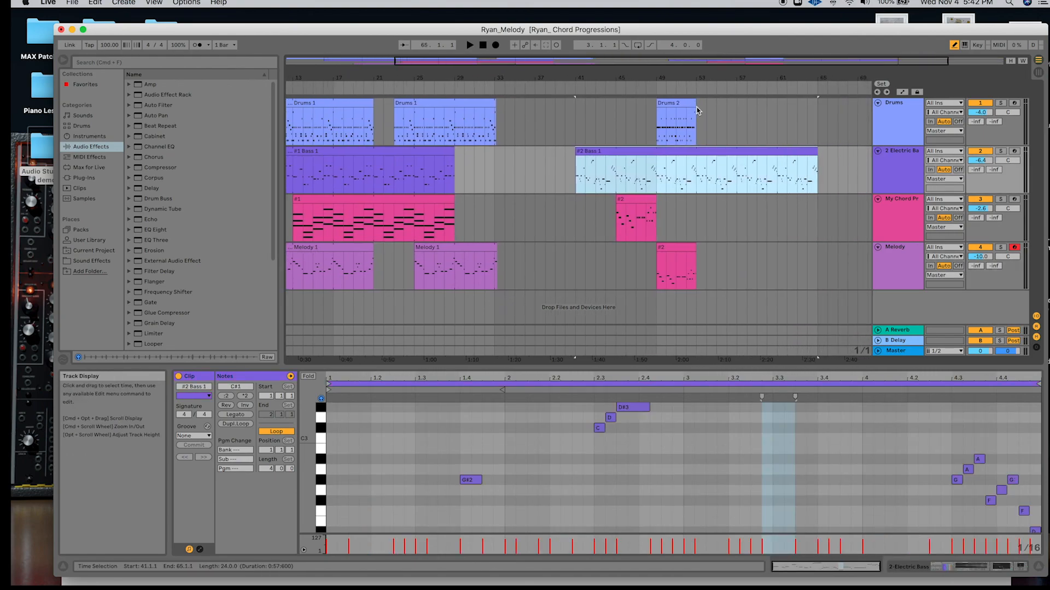
drag(697, 111, 815, 114)
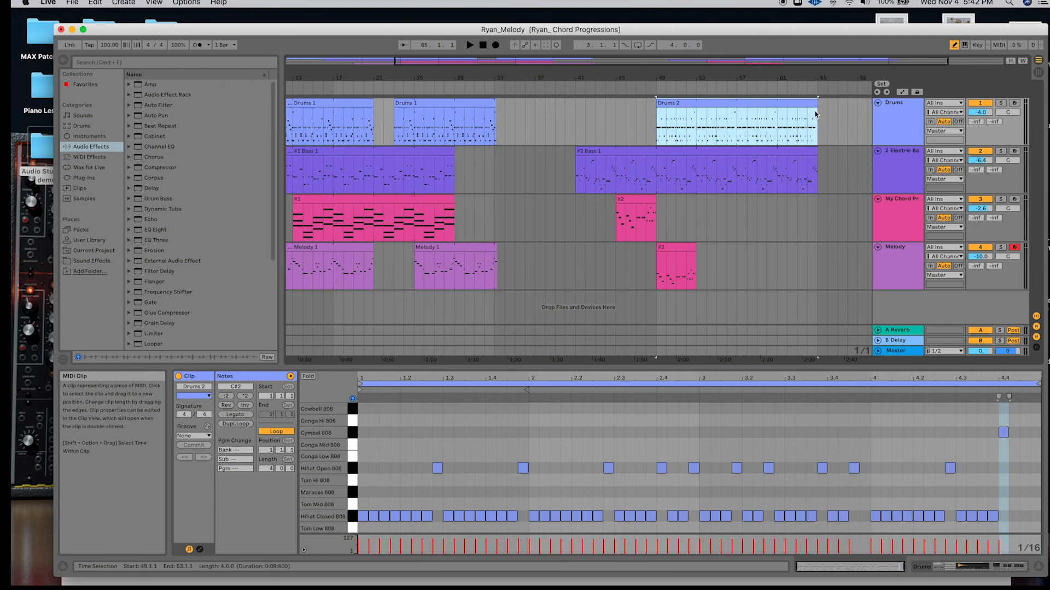
drag(655, 203, 818, 205)
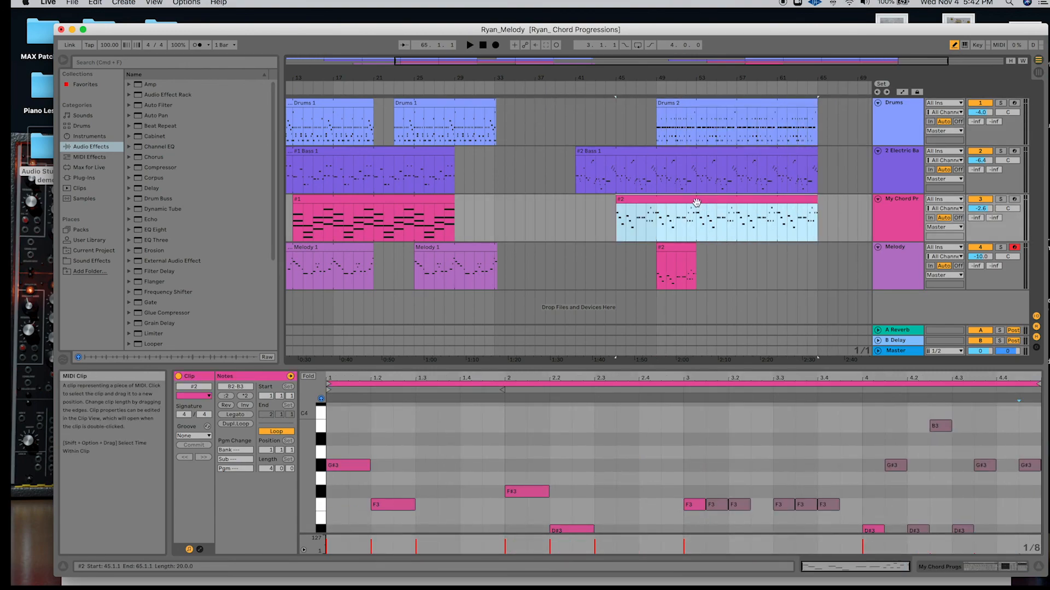
Replace the #2 clip on the Melody track by deleting it and moving the My Chord Progs track's #2 clip straight down, still starting at bar 45.
click(727, 248)
drag(698, 224, 734, 228)
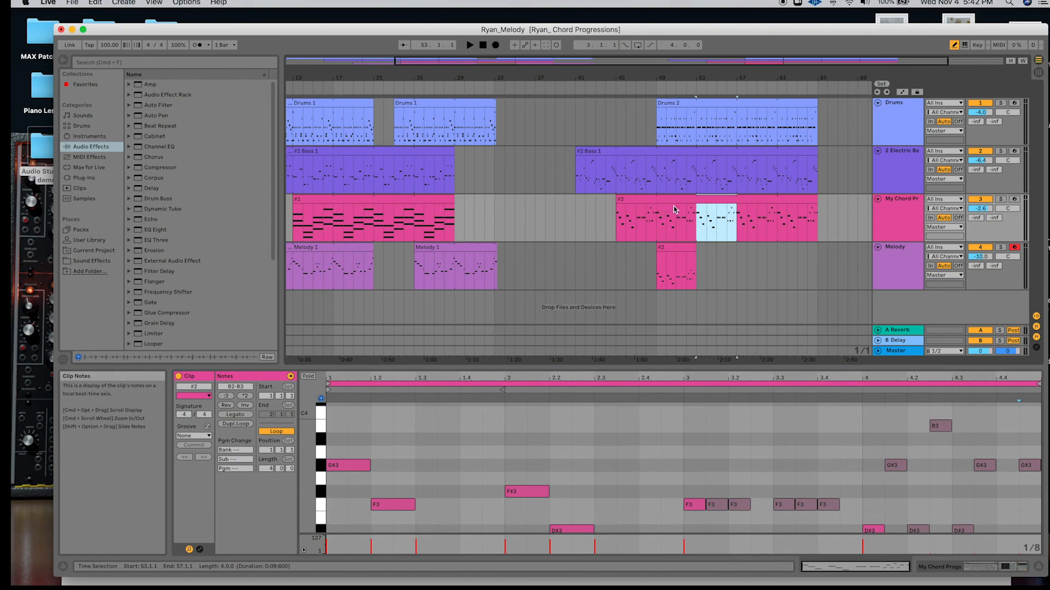
click(678, 247)
key(Delete)
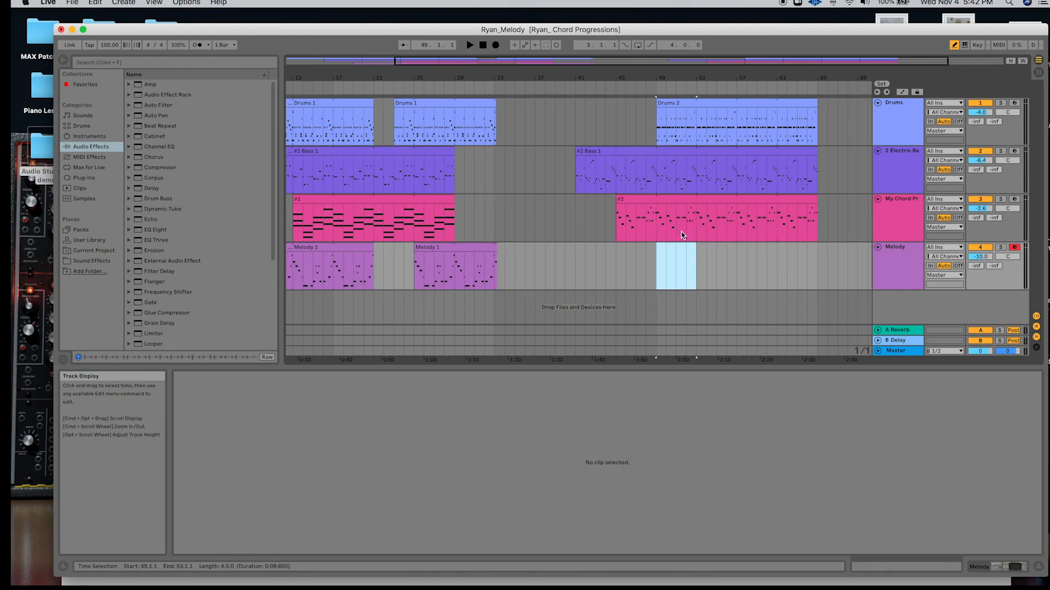
drag(681, 201, 679, 254)
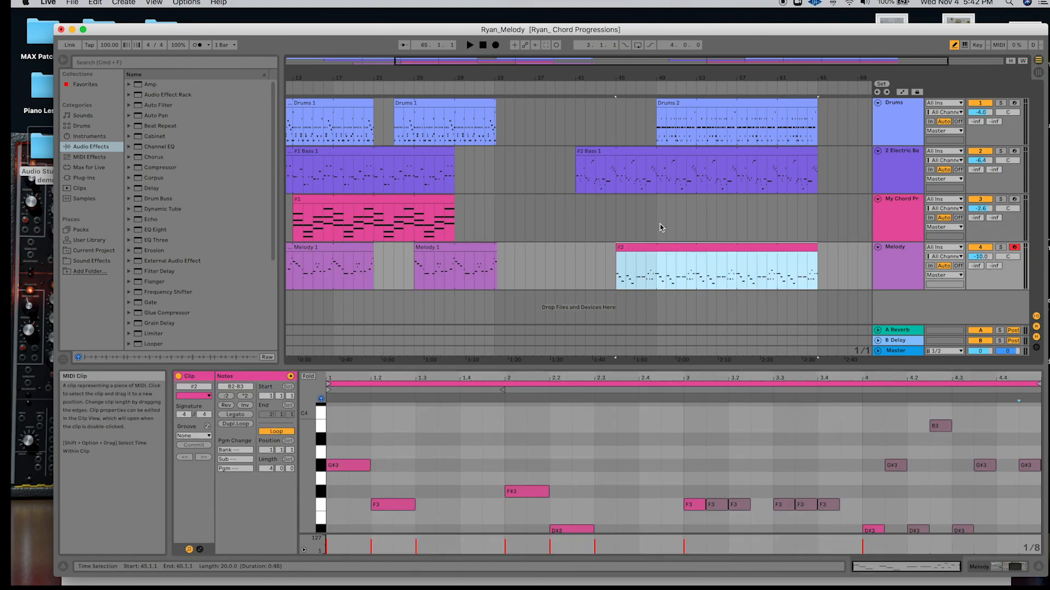
Copy the chord track's own #2 session clip onto My Chord Progs at bar 49 and extend it to bar 65.
key(Tab)
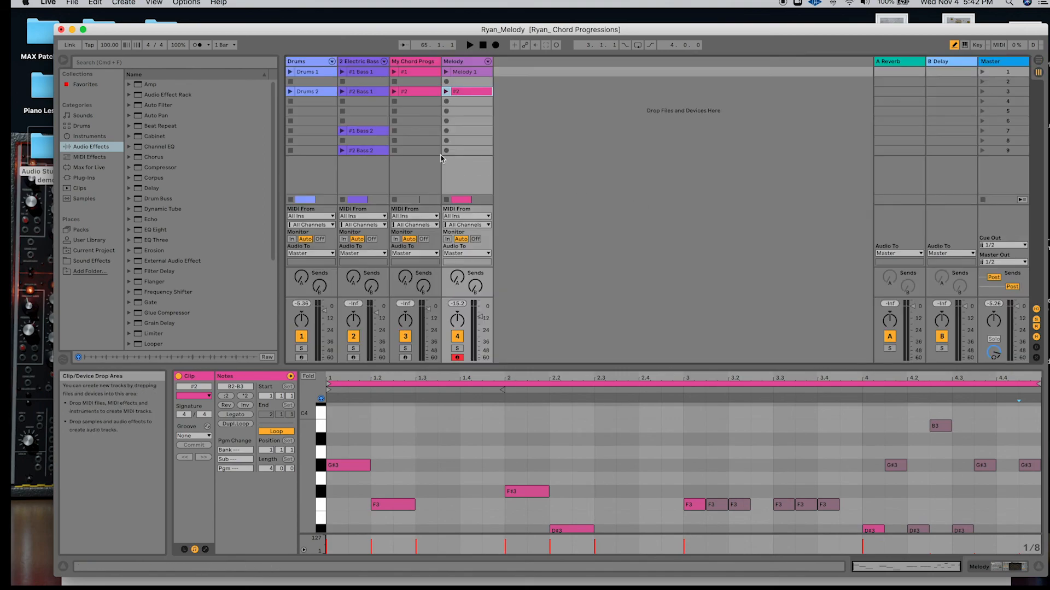
key(Tab)
drag(425, 94, 816, 206)
drag(696, 204, 818, 200)
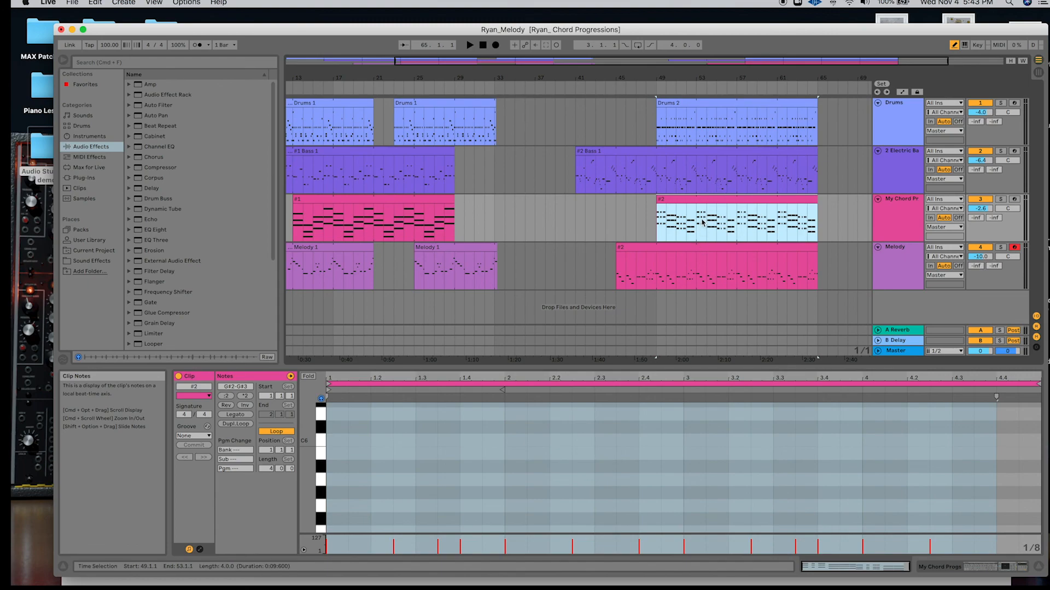
Delete bars 53 to 57 from the Melody track's #2 clip and extend the remaining section's end to 65.1.3.
drag(697, 257, 736, 258)
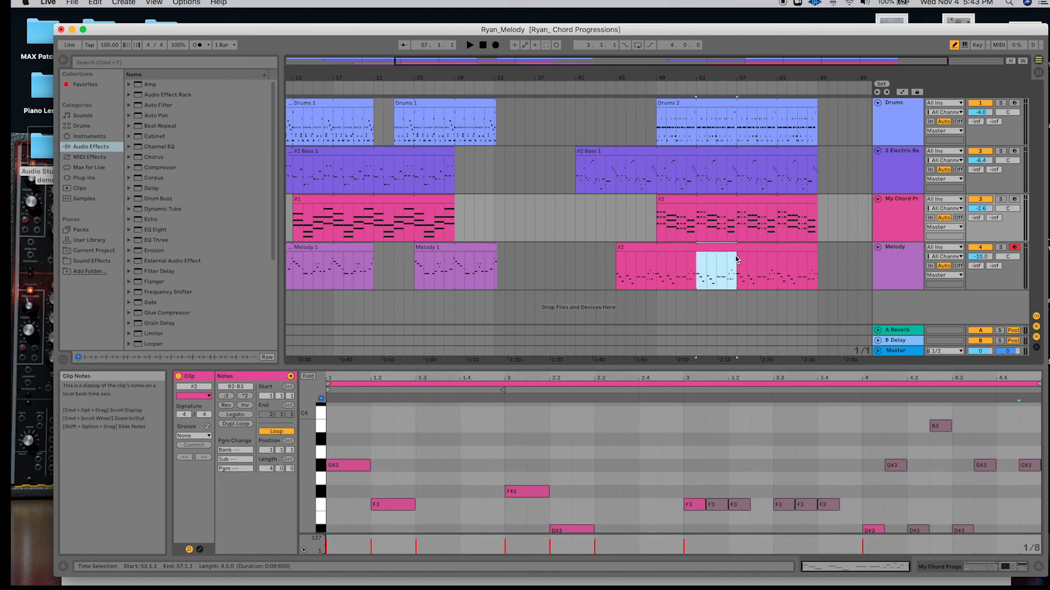
key(Delete)
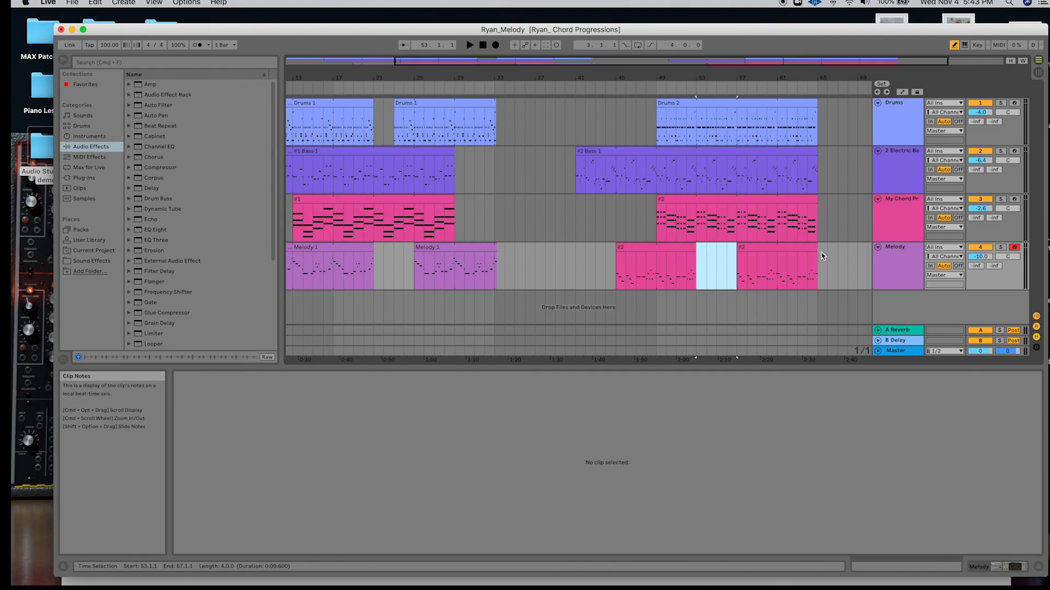
scroll(814, 243, up, 5)
scroll(814, 243, up, 3)
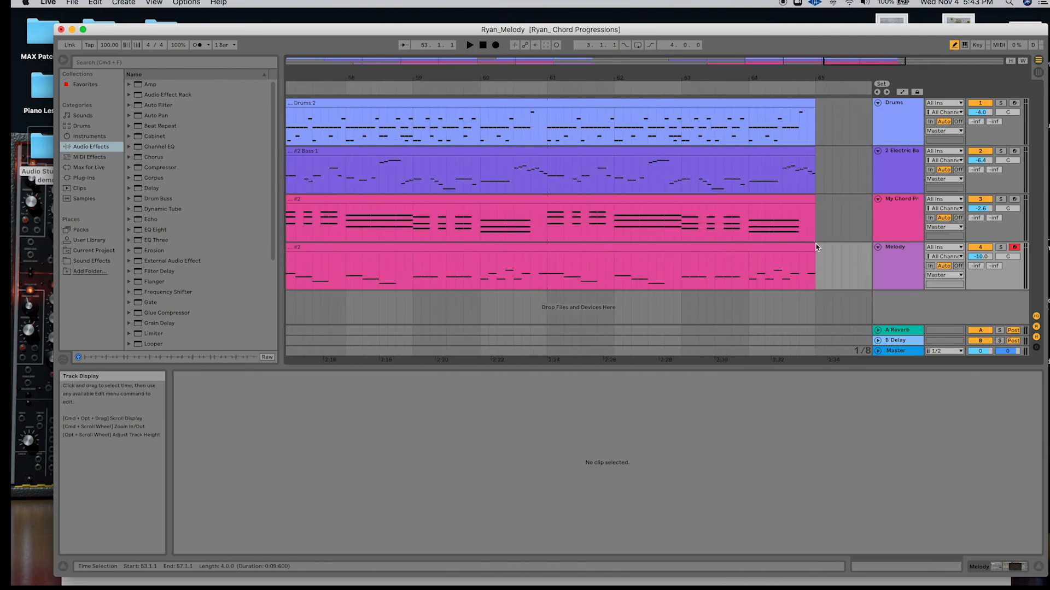
click(816, 244)
drag(819, 249, 820, 248)
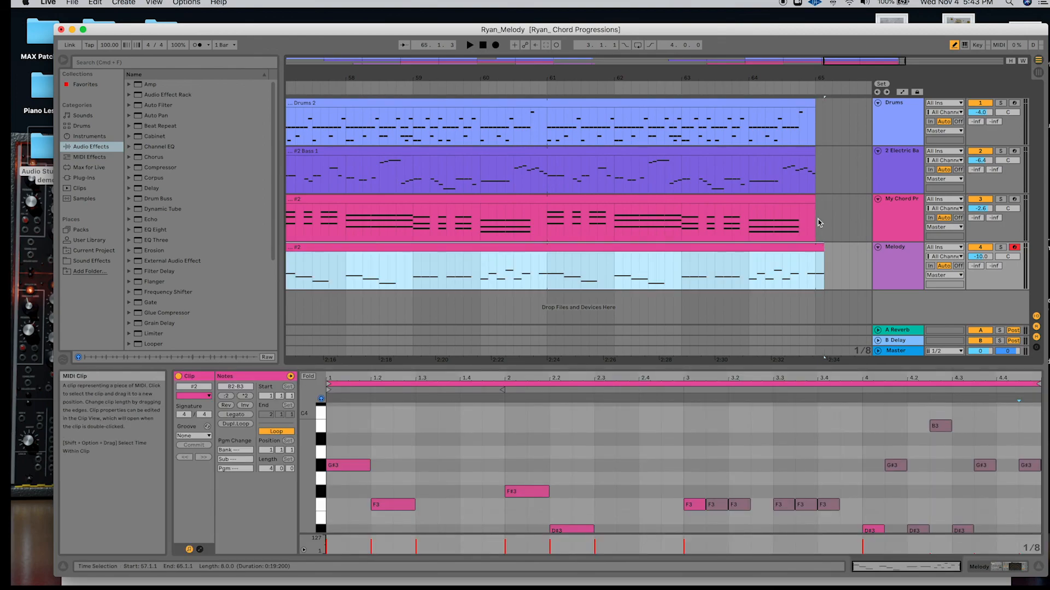
Extend the ends of the #2 Bass 1 clip and the Drums 2 clip to 65.1.3.
drag(813, 202, 815, 201)
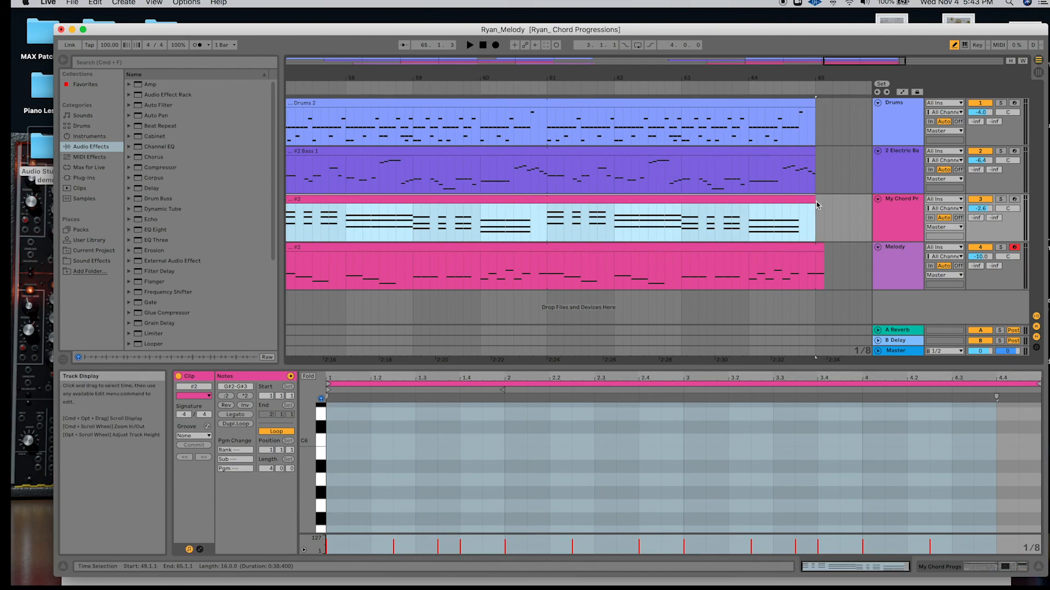
click(819, 152)
drag(819, 152, 824, 152)
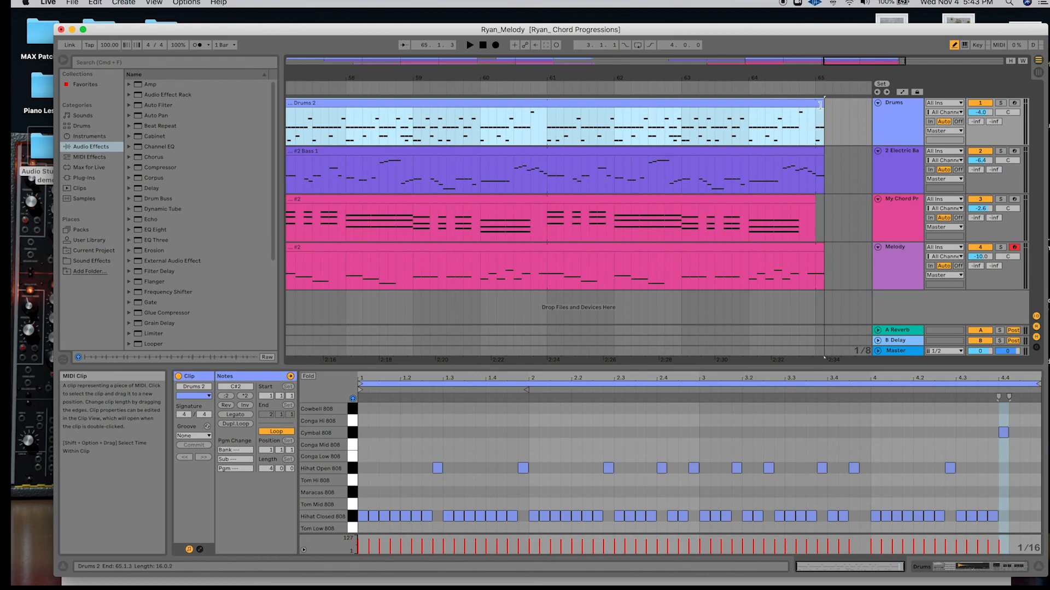
Trim the end of the Drums 2 clip back to 65.1.2.
scroll(825, 129, up, 5)
scroll(825, 129, up, 3)
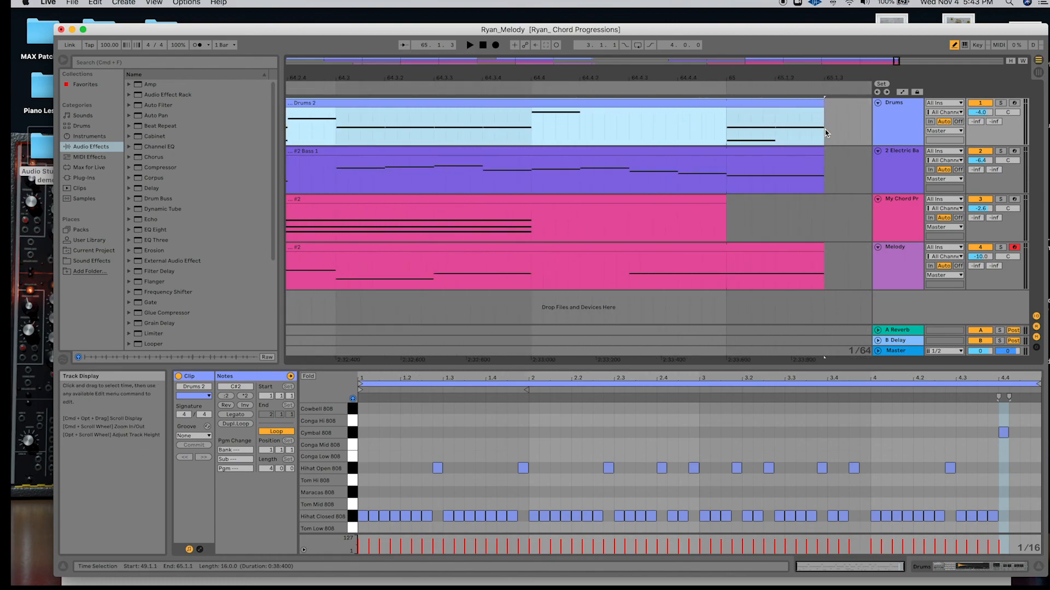
drag(824, 104, 787, 106)
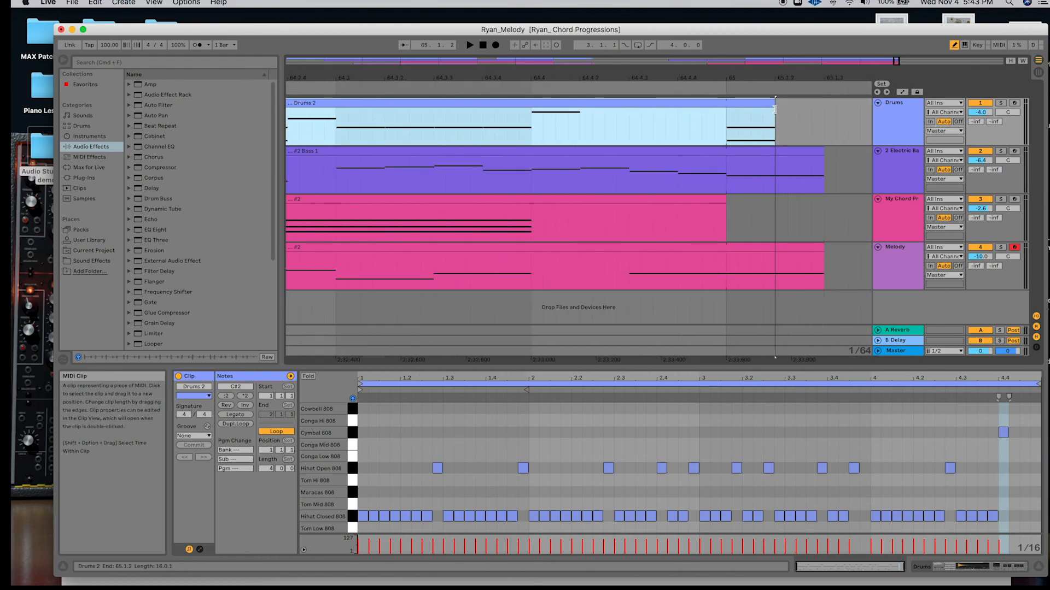
Play back the second song section from bar 41 to hear the bass, melody, drums and chords enter.
scroll(658, 173, down, 5)
click(657, 172)
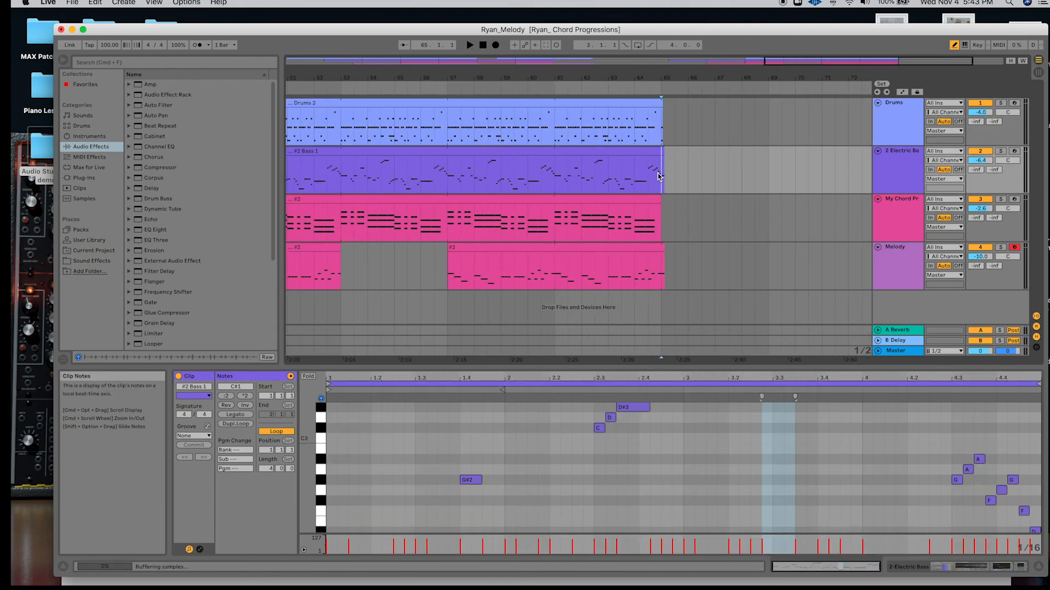
scroll(657, 173, down, 8)
click(602, 103)
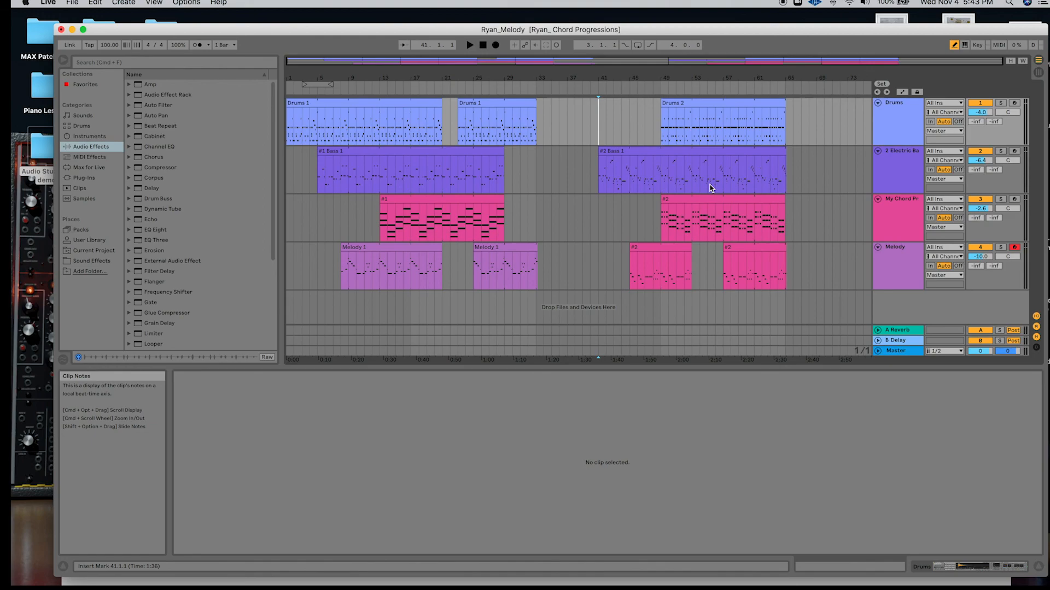
key(space)
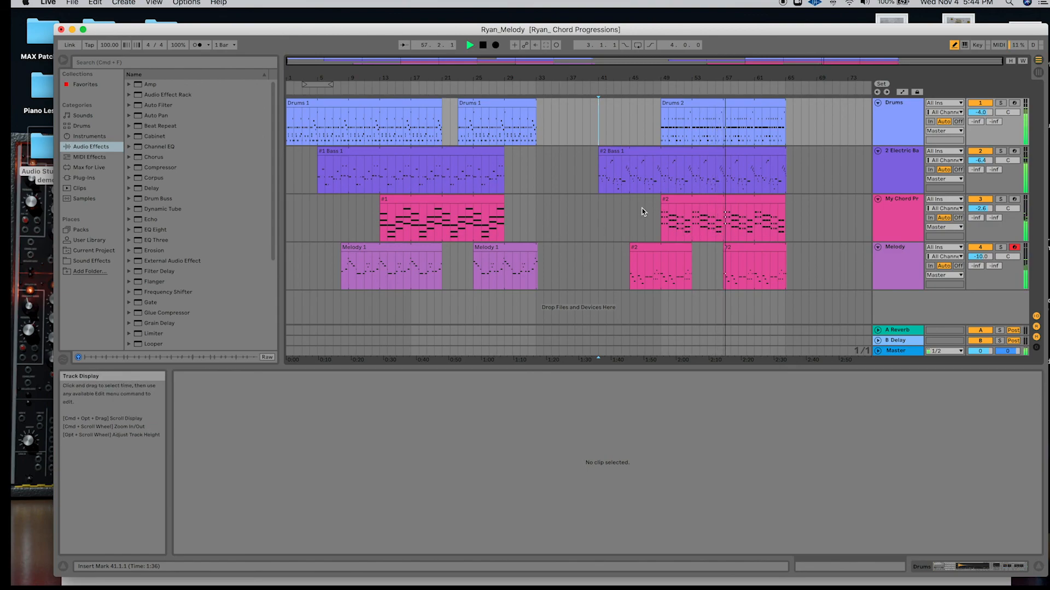
key(space)
Select the Drums 2 clip and check its start against the chord clip at bar 49.
key(plus)
key(plus)
scroll(650, 212, up, 10)
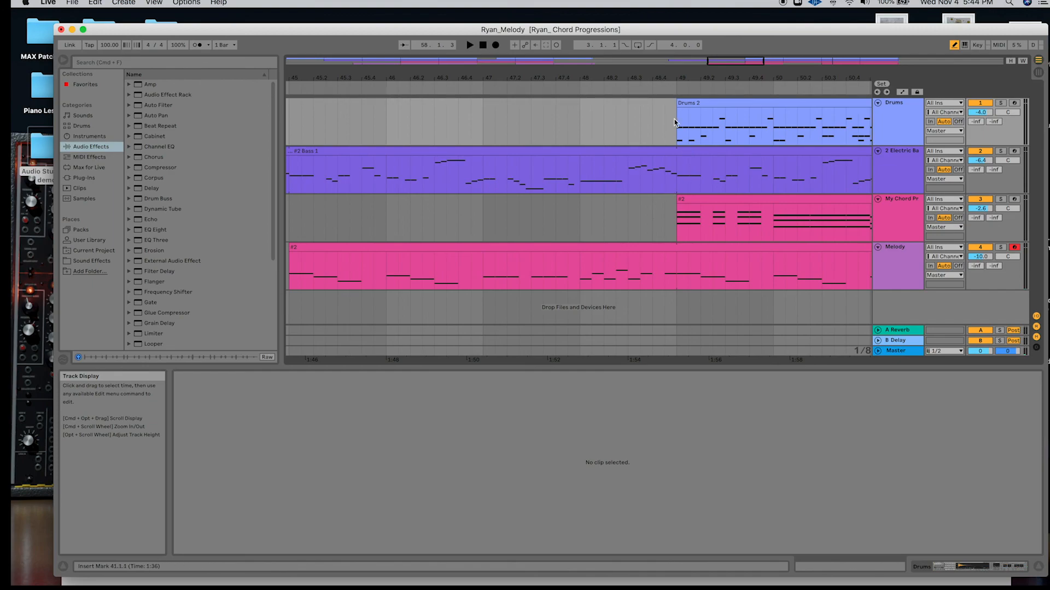
mouse_move(676, 123)
mouse_down()
mouse_move(665, 110)
mouse_move(615, 109)
mouse_move(677, 110)
mouse_up()
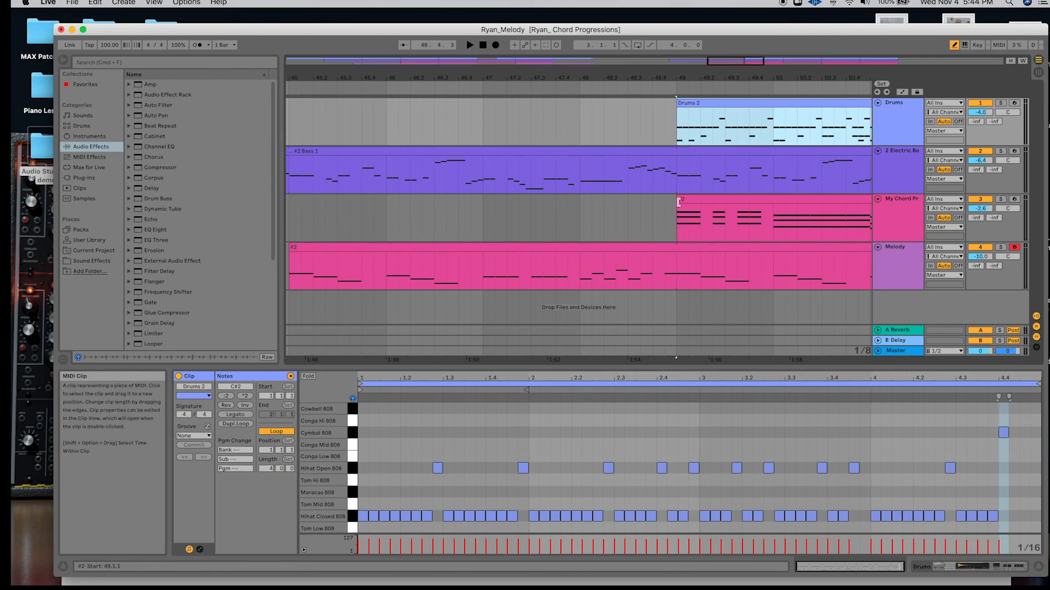
scroll(611, 246, down, 8)
scroll(611, 246, down, 3)
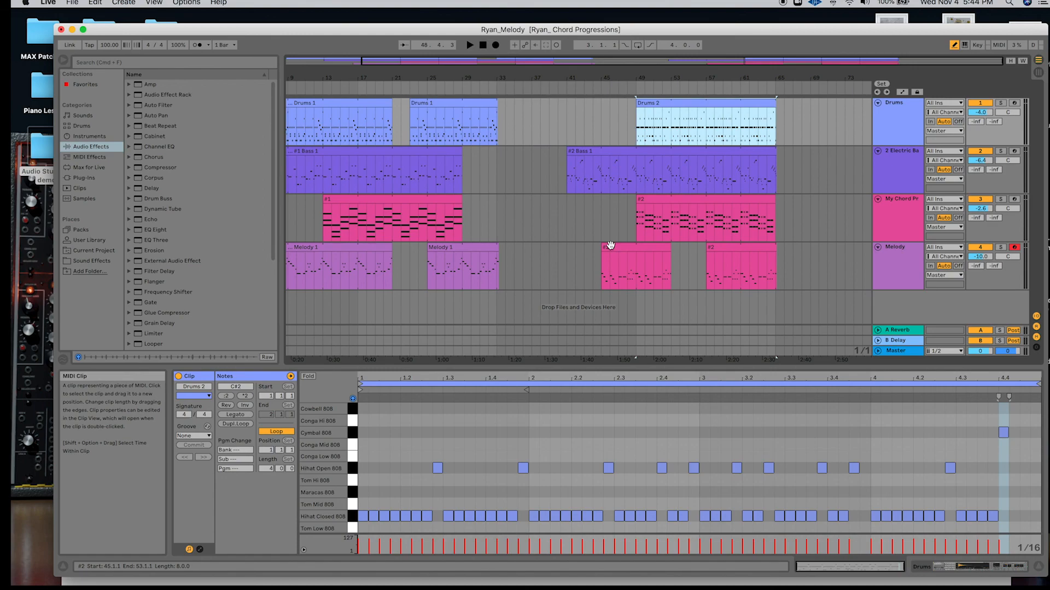
scroll(611, 246, left, 3)
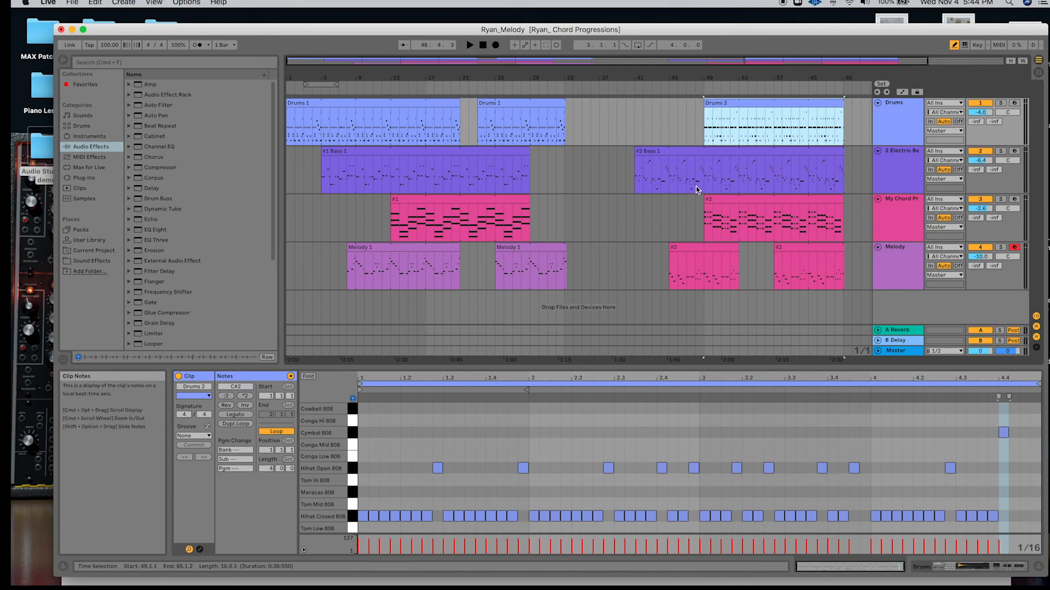
Pan My Chord Progs to 20L and Melody to 19R, and disarm recording on the Melody track.
key(Tab)
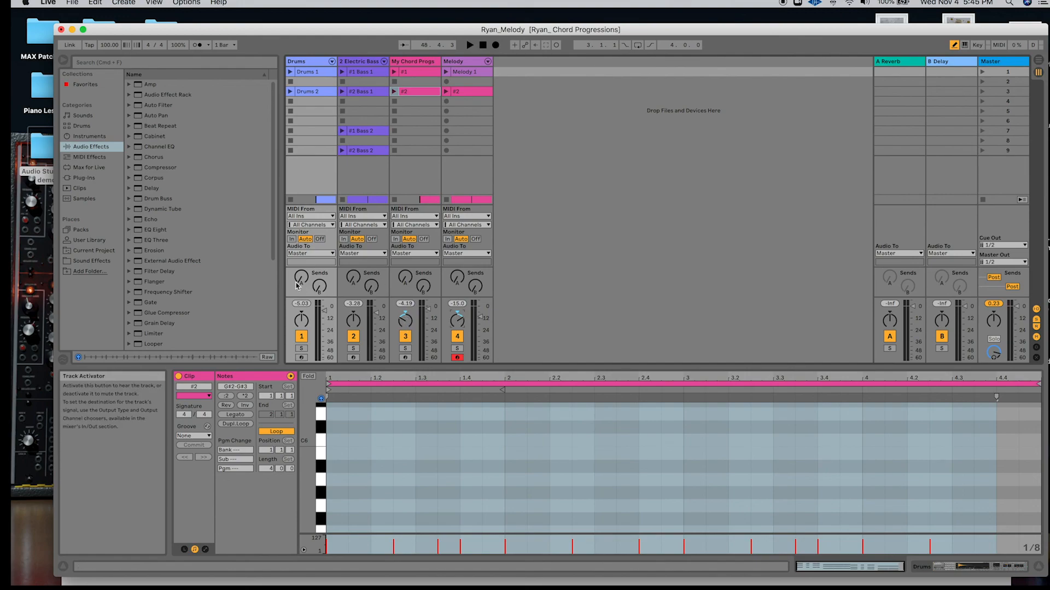
click(457, 358)
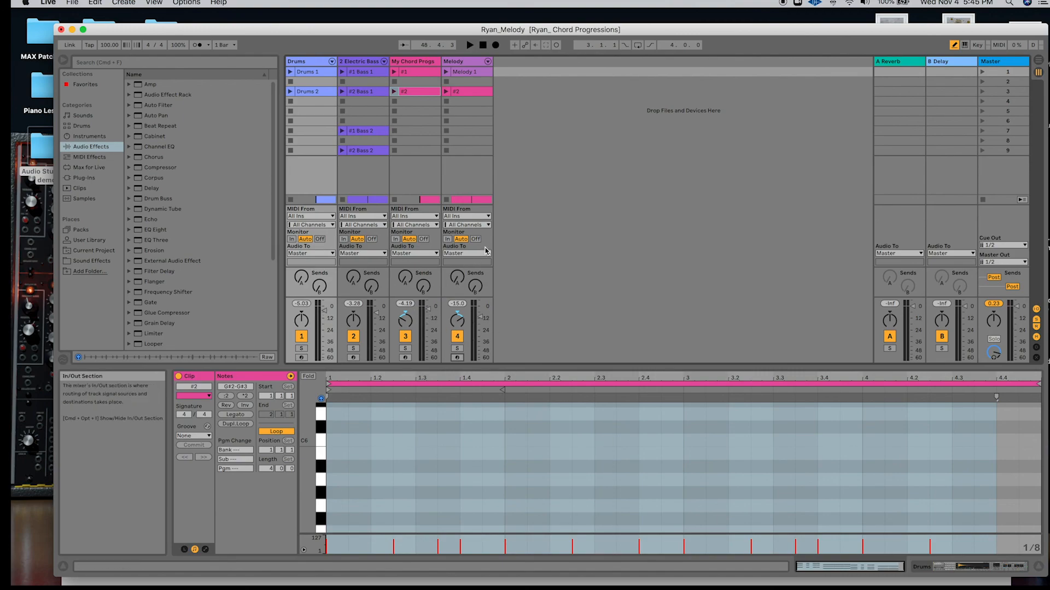
key(Tab)
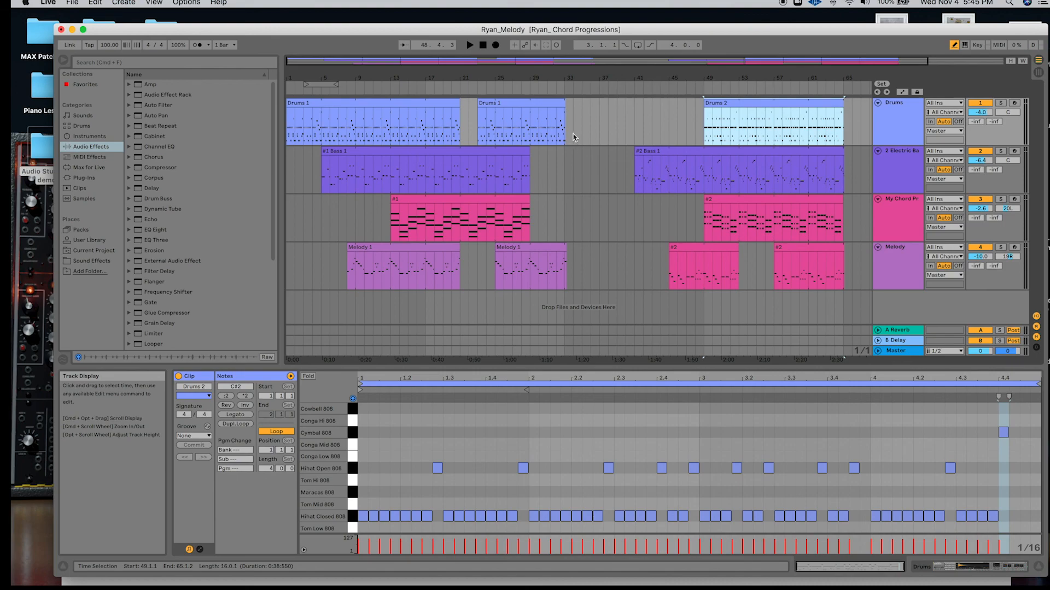
Select bars 1 through 33 on all four tracks and export the master as a normalized 320 kbps MP3 in Audio Student Folder.
click(559, 91)
drag(574, 261, 286, 93)
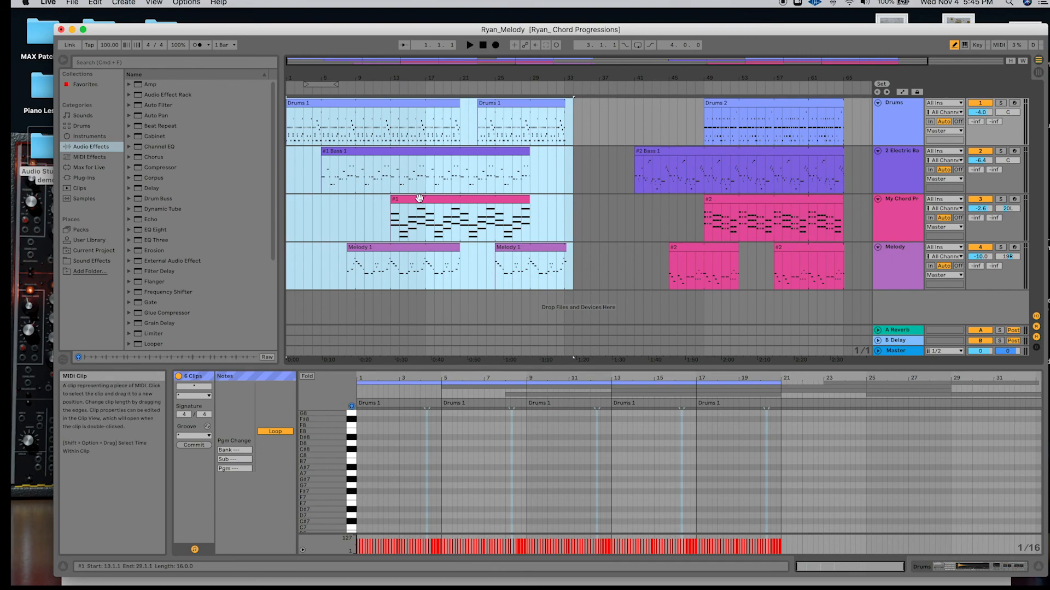
click(68, 3)
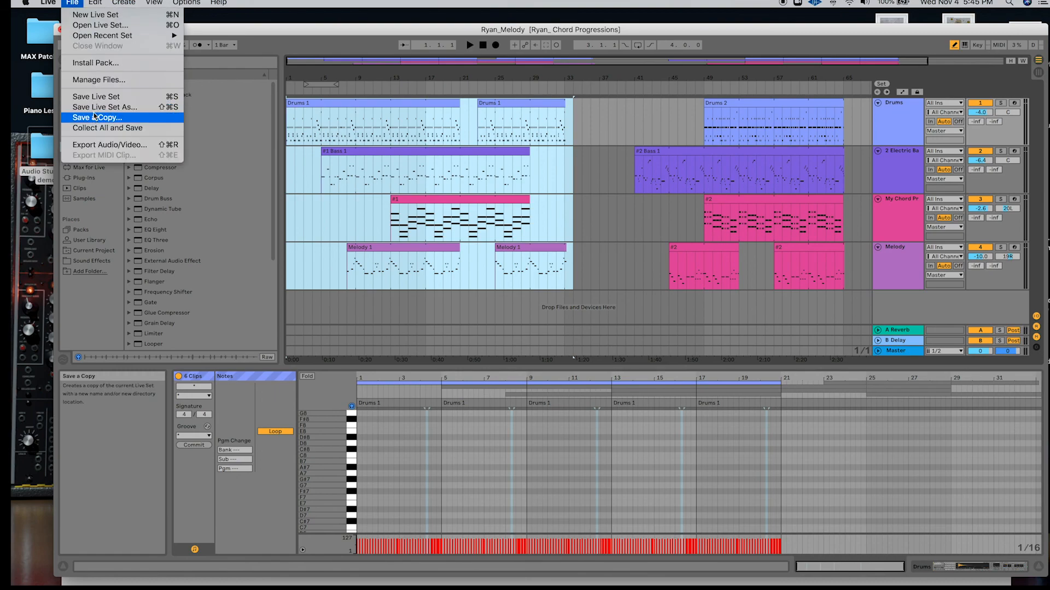
click(104, 145)
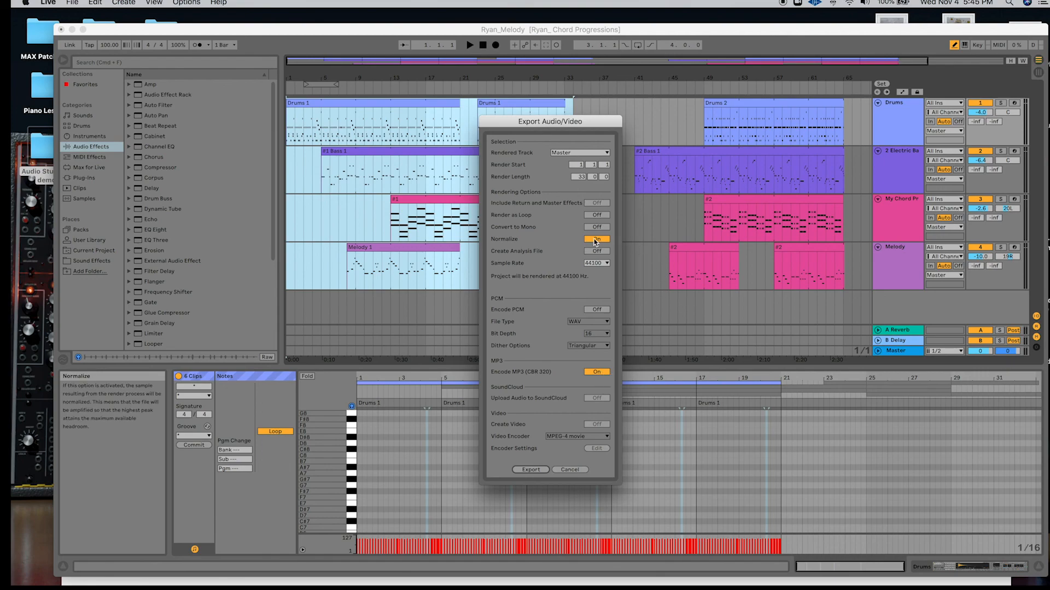
click(530, 470)
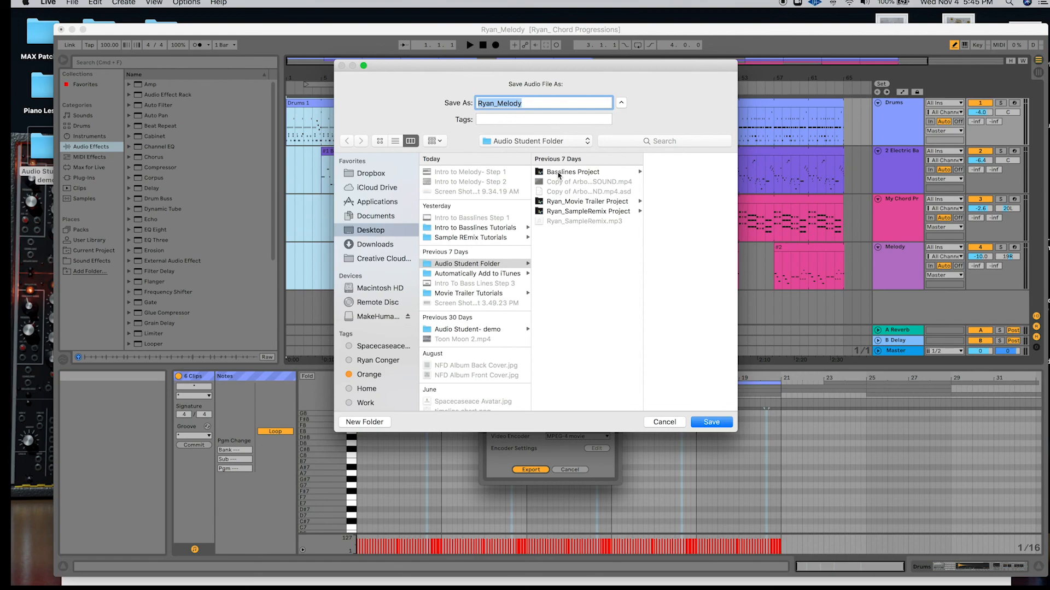
click(506, 264)
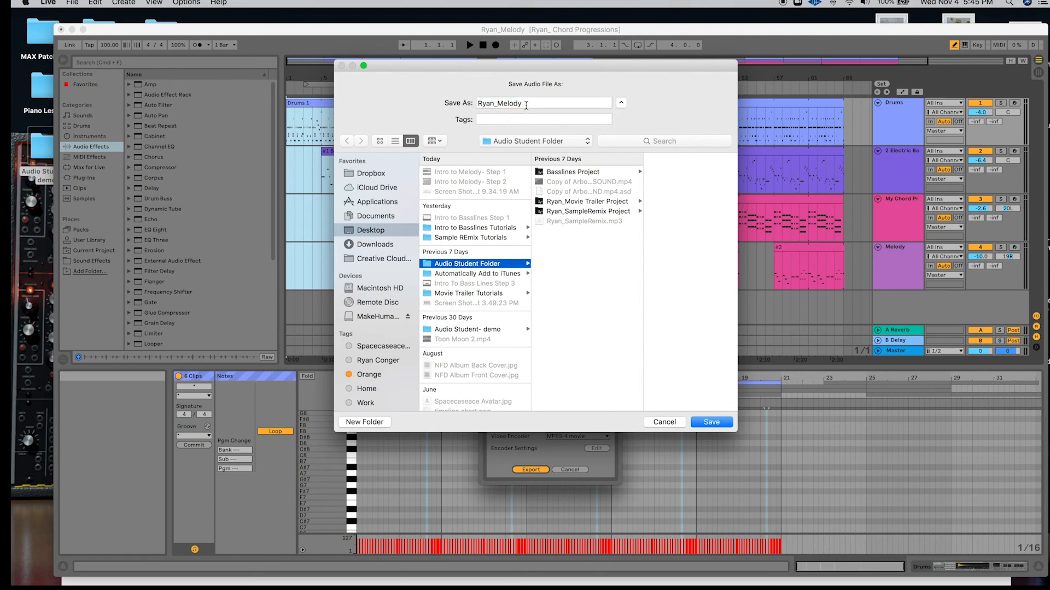
click(710, 423)
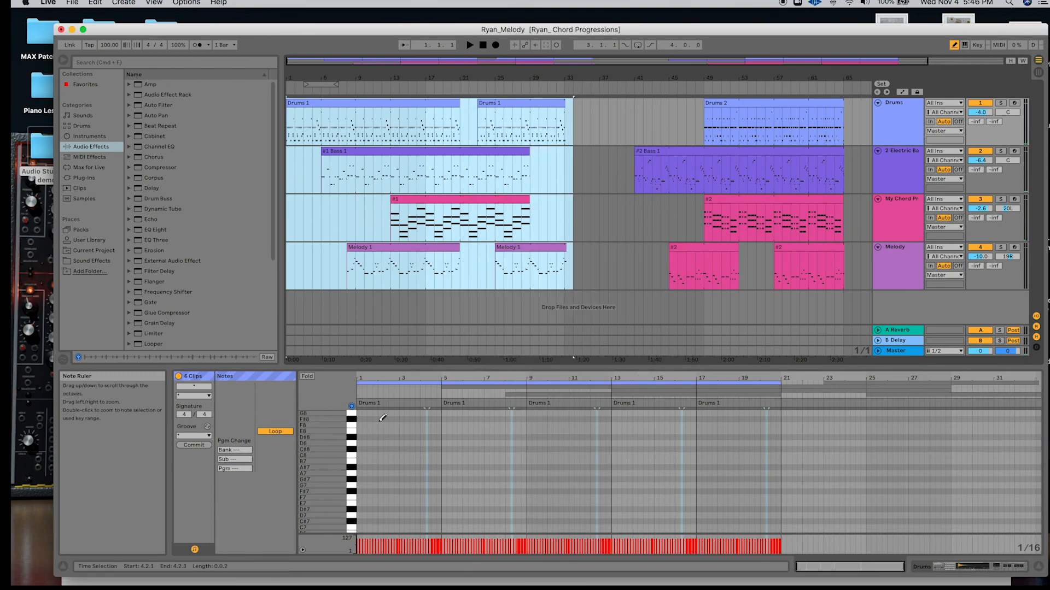
Switch to Safari and review the Intro to Melody assignment page, including its checklist and quality points.
click(99, 583)
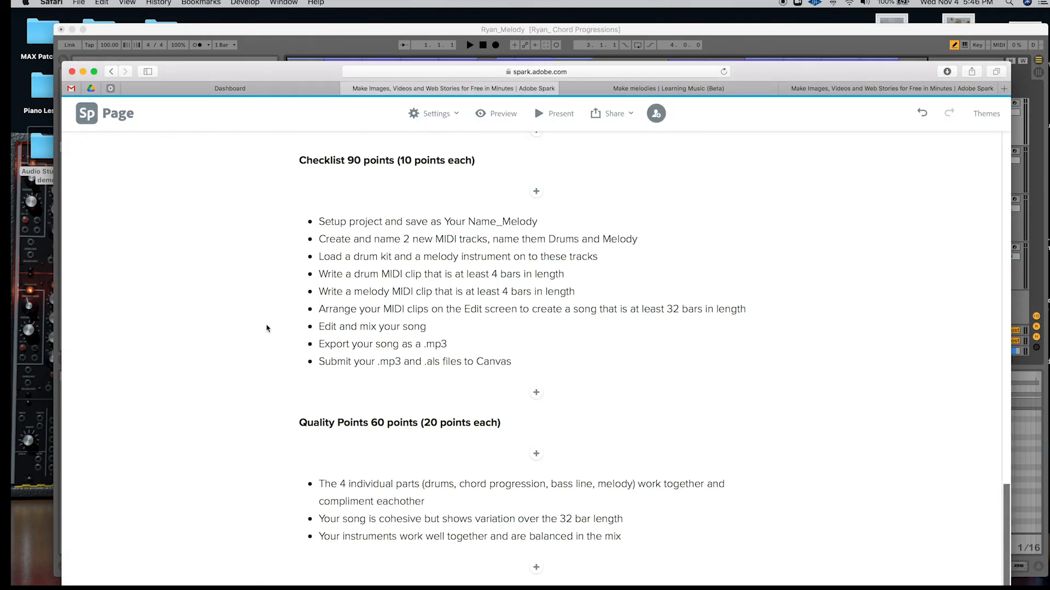
scroll(267, 328, up, 20)
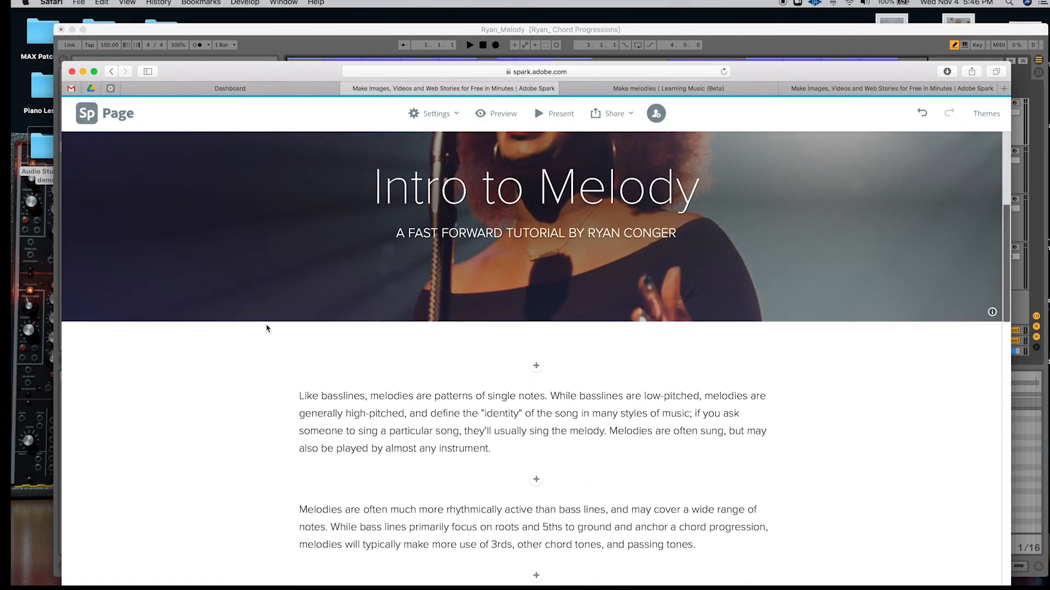
scroll(267, 328, down, 20)
scroll(267, 328, up, 10)
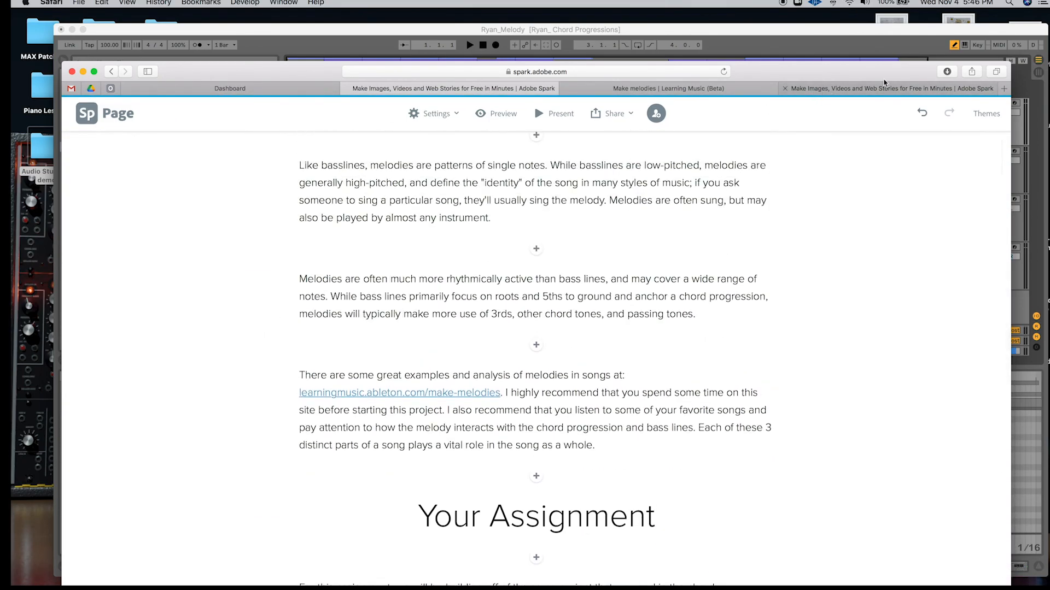